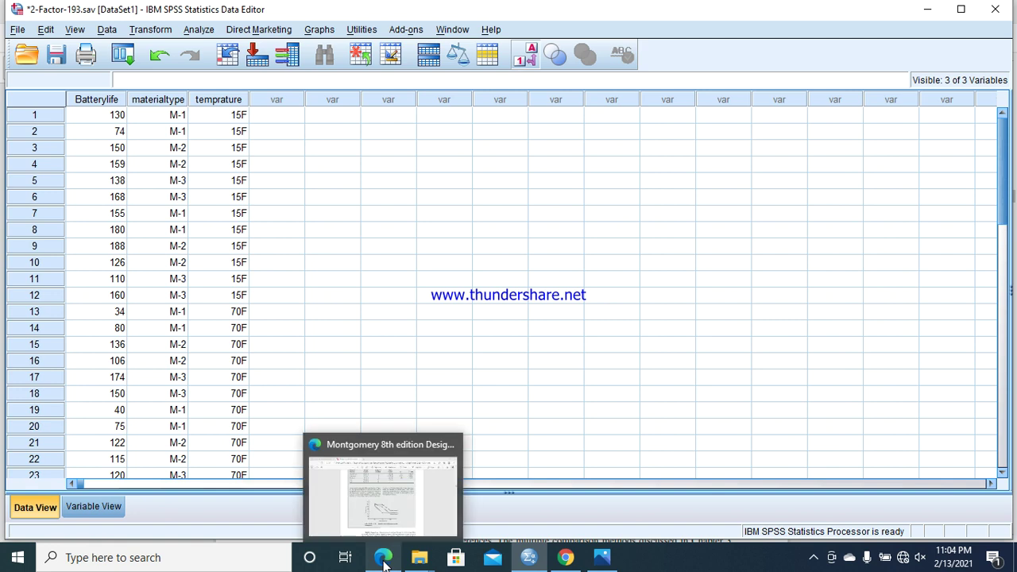
# Show the textbook's Table 5.4 battery life data on page 193 in the Edge PDF viewer
pyautogui.click(379, 501)
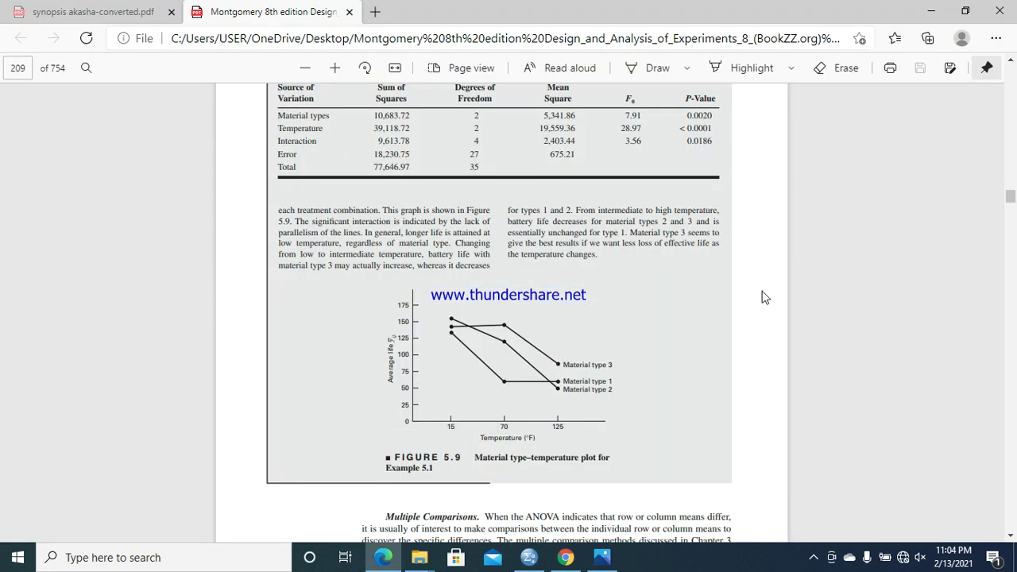
pyautogui.click(1011, 60)
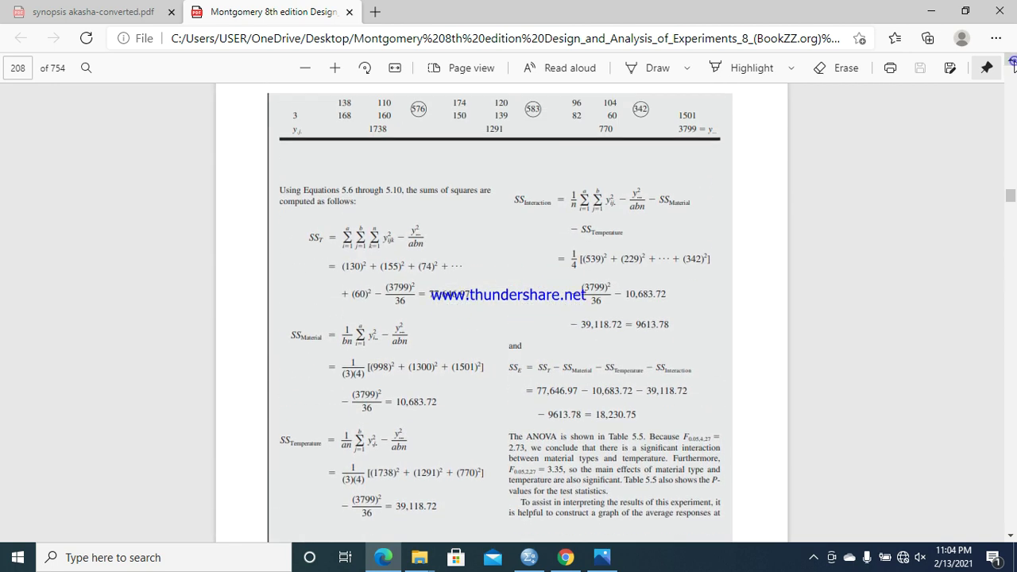
pyautogui.click(1012, 63)
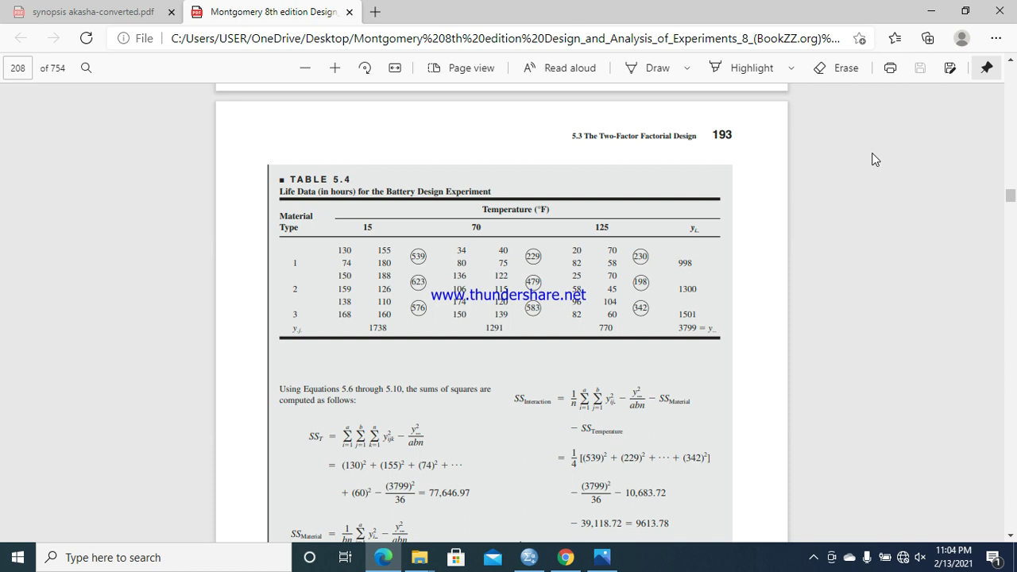
pyautogui.click(1011, 63)
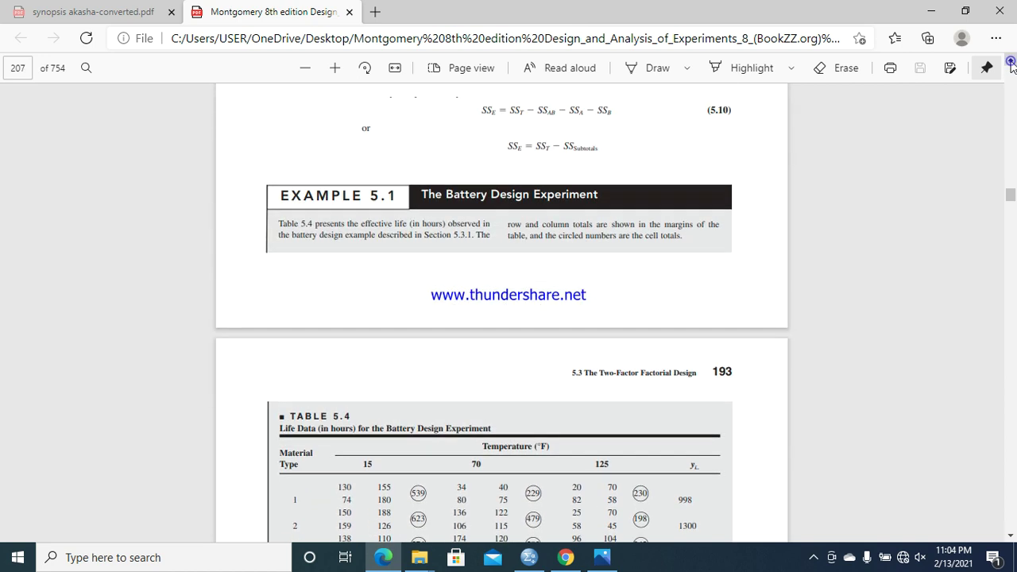
pyautogui.click(1011, 64)
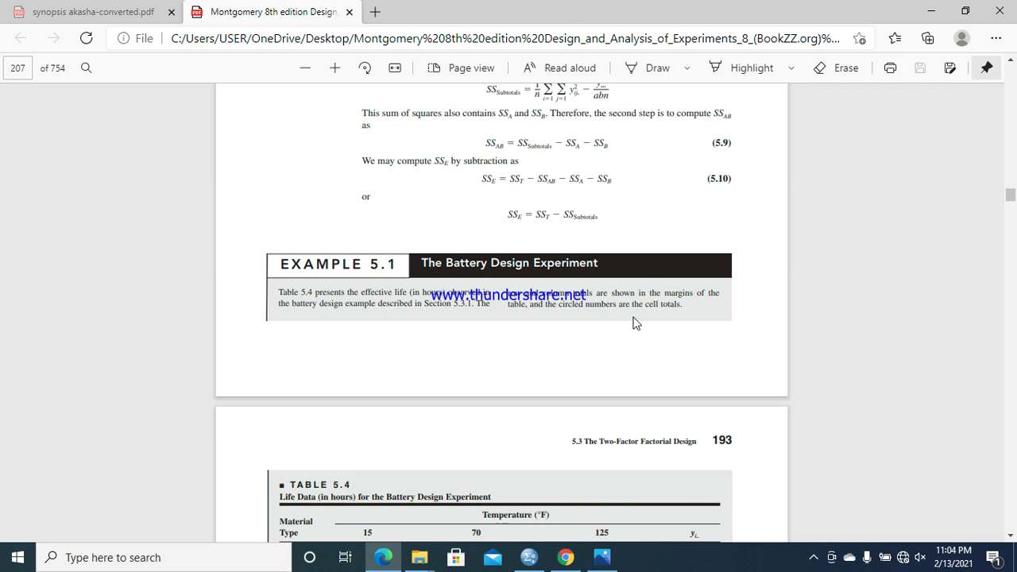
pyautogui.click(1011, 537)
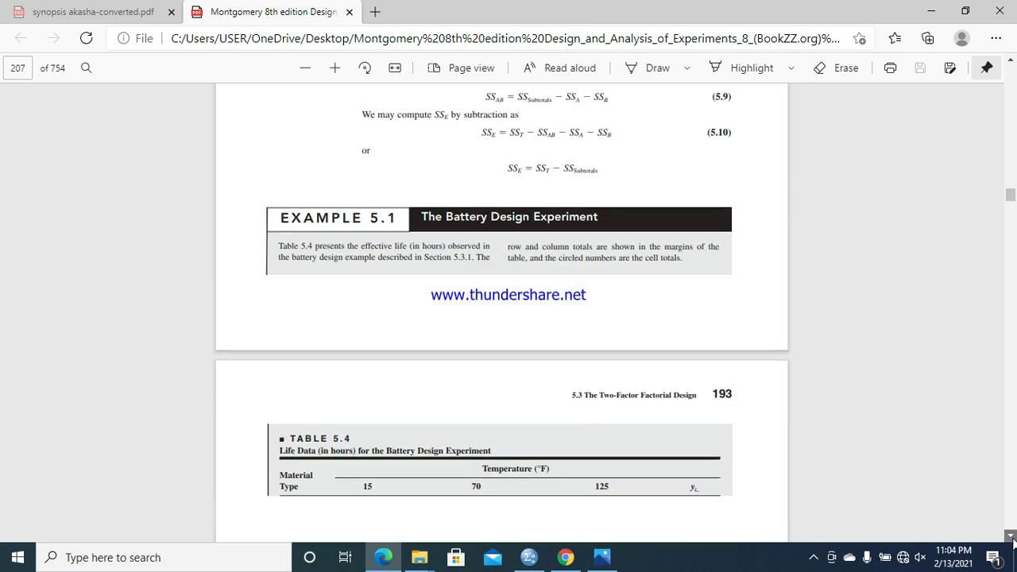
pyautogui.click(1011, 538)
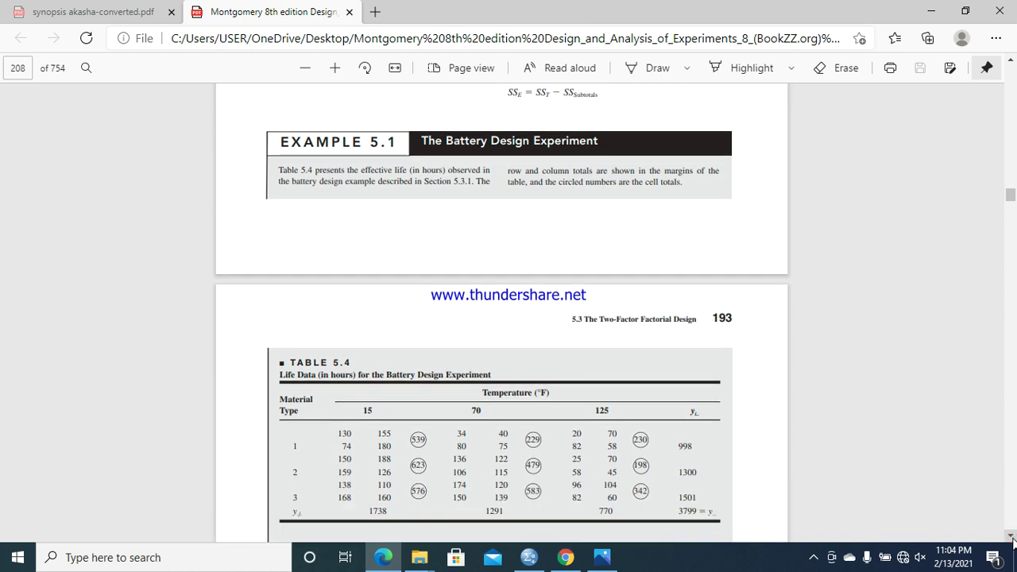
# Finish reading Table 5.4, then go back to the SPSS 2-Factor-193 dataset
pyautogui.click(1011, 538)
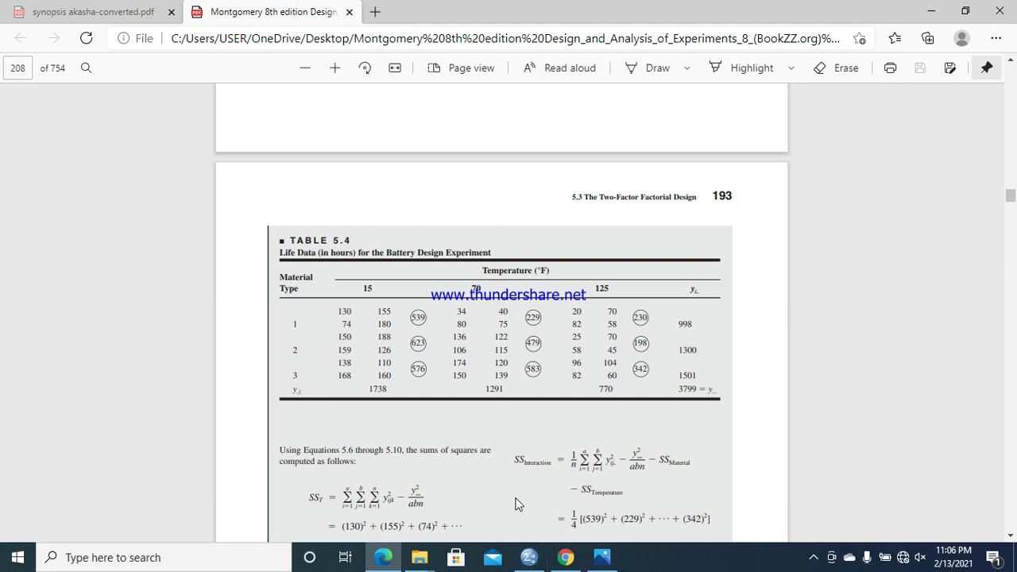
pyautogui.click(529, 558)
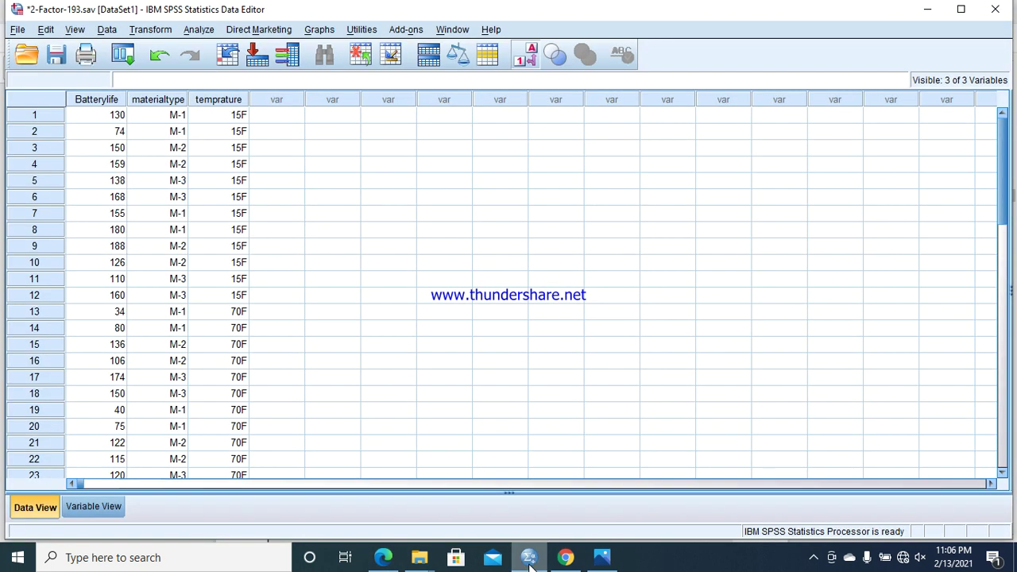
# Show the Variable View with Response, Factor A and Factor B labels, then glance at the textbook
pyautogui.click(84, 507)
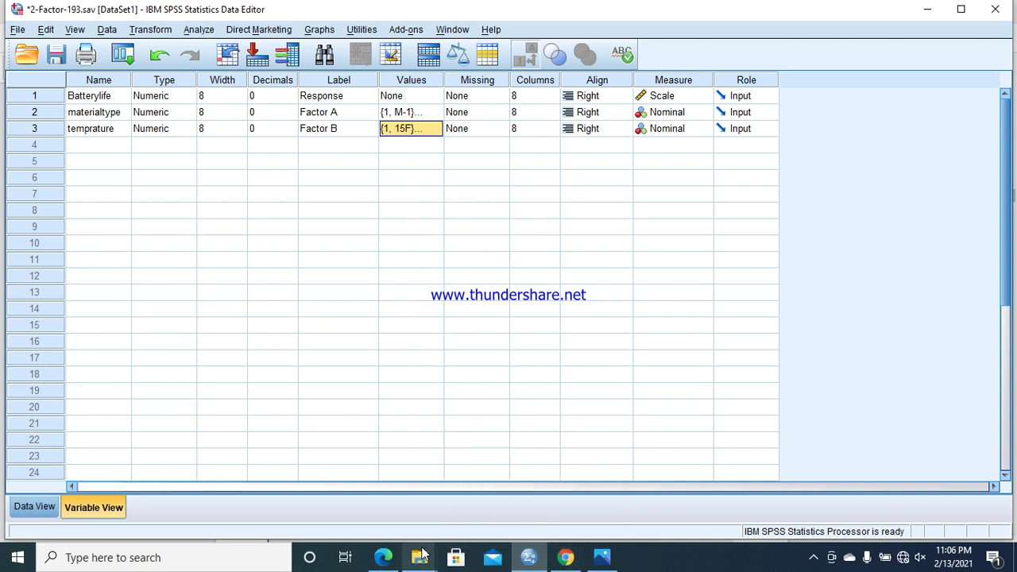
pyautogui.moveTo(383, 557)
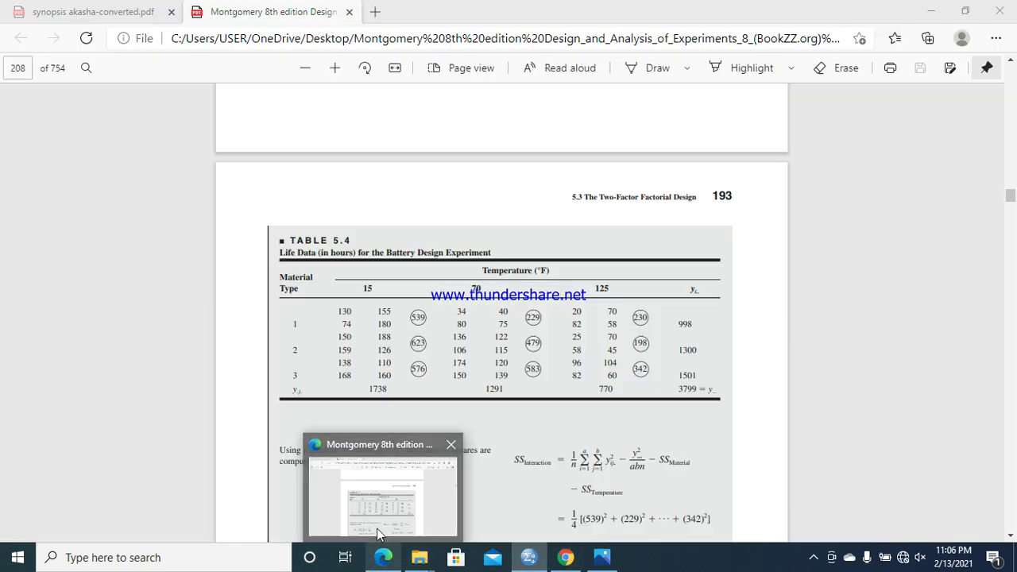
pyautogui.click(375, 508)
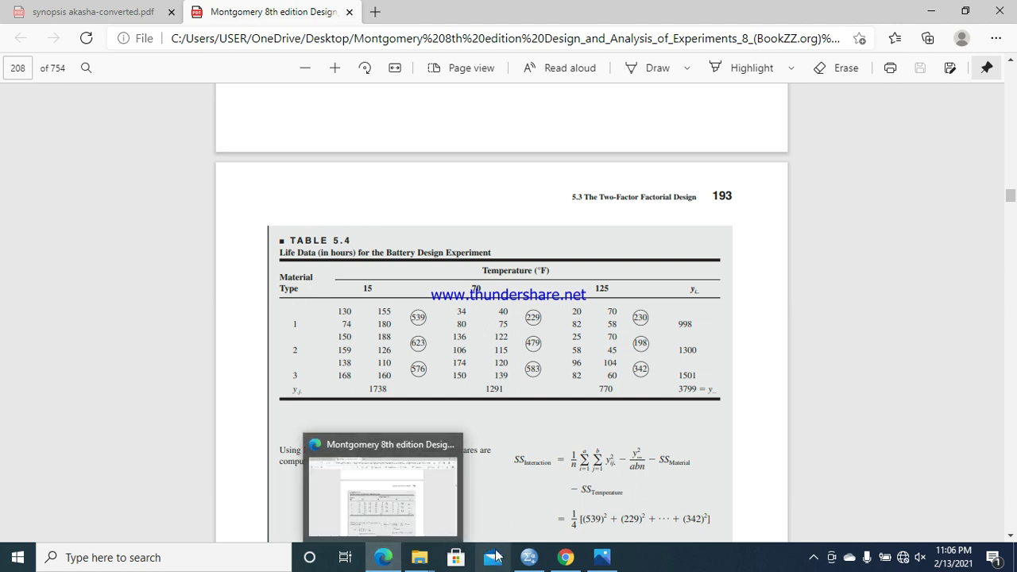
# Inspect the materialtype and temprature value labels, with temperature coded 15F, 70F and 125F
pyautogui.moveTo(528, 557)
pyautogui.click(539, 516)
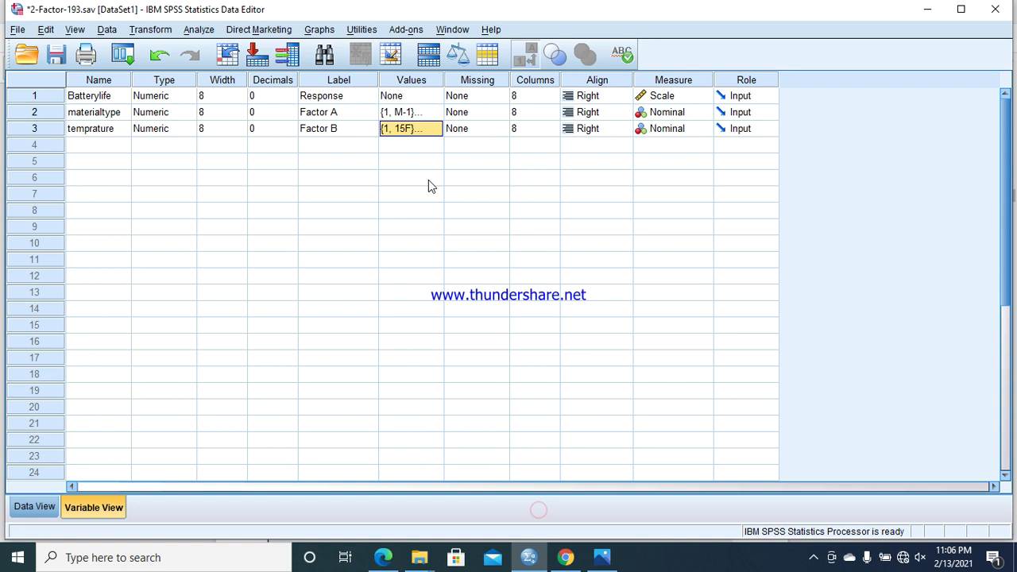
pyautogui.click(433, 112)
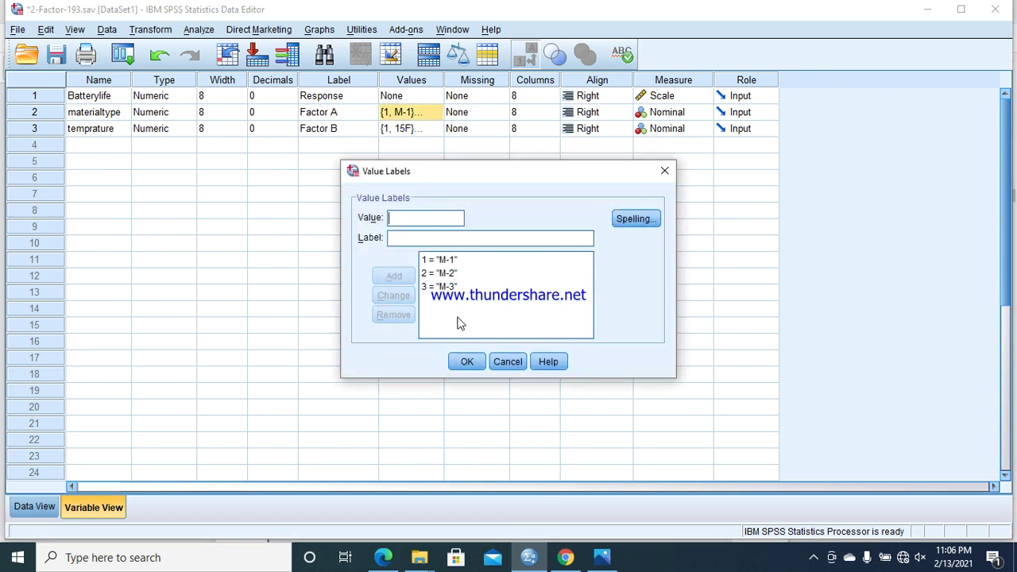
pyautogui.click(467, 362)
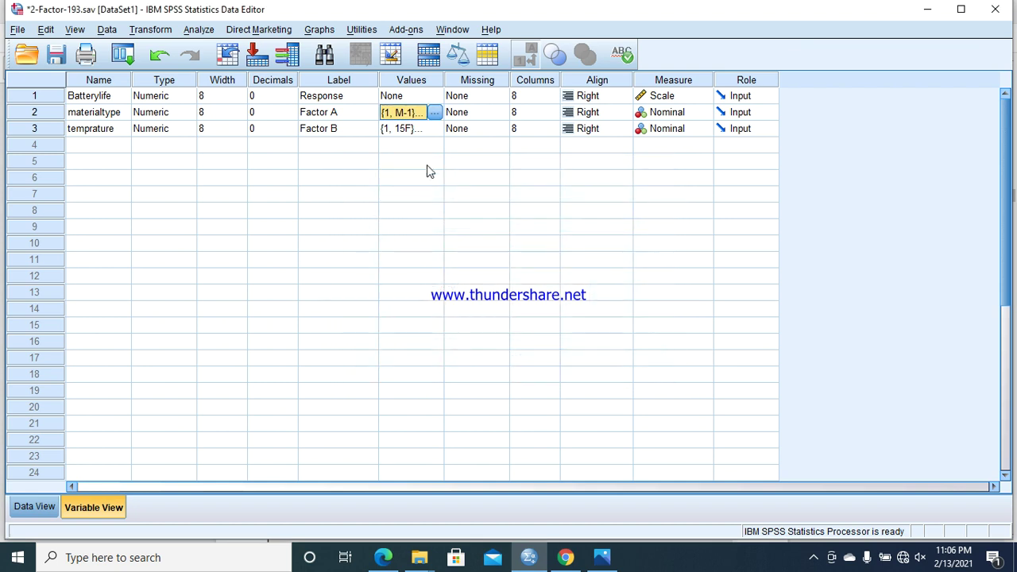
pyautogui.click(436, 129)
pyautogui.click(435, 130)
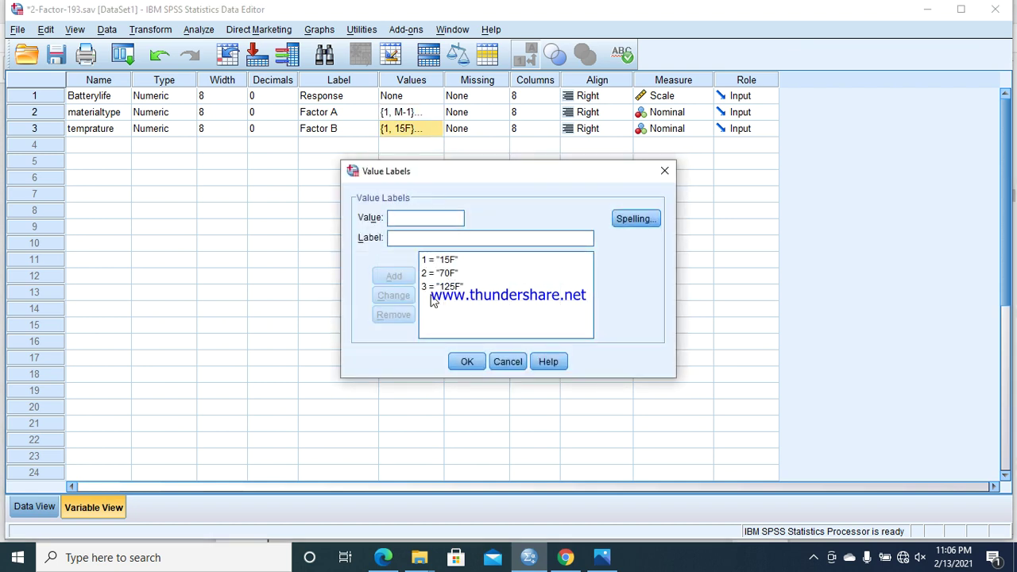
pyautogui.click(467, 361)
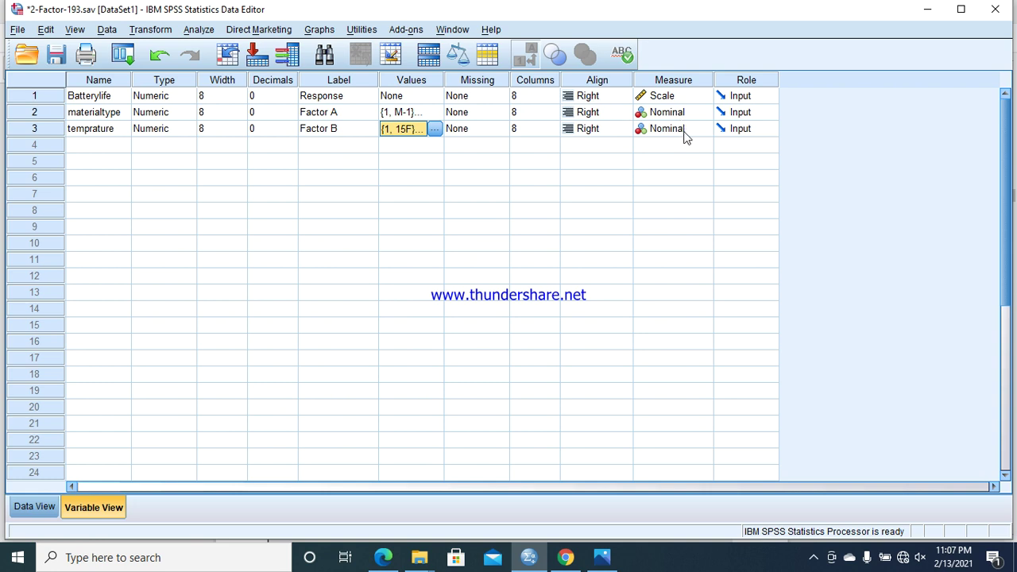
pyautogui.click(25, 513)
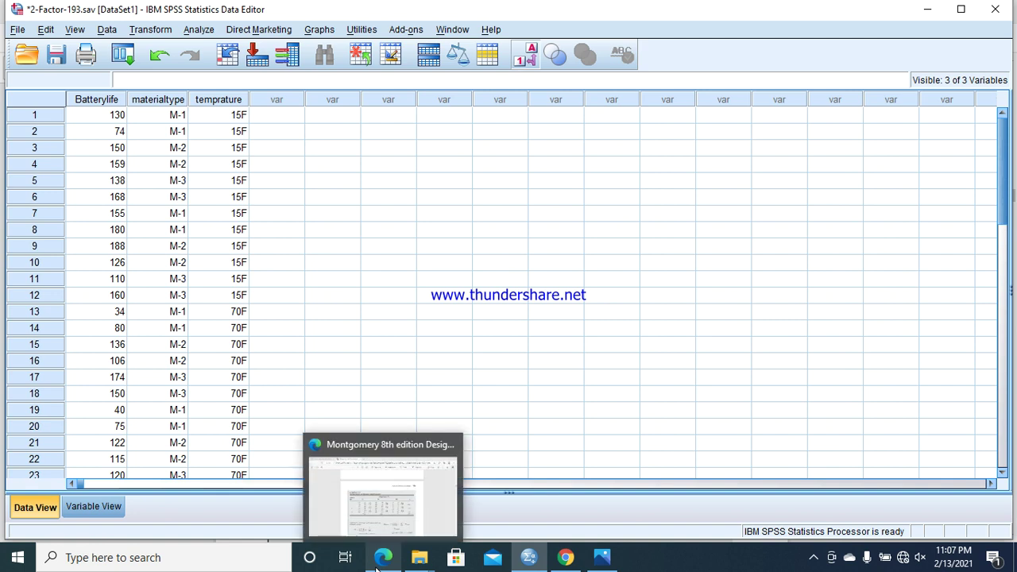
pyautogui.click(351, 514)
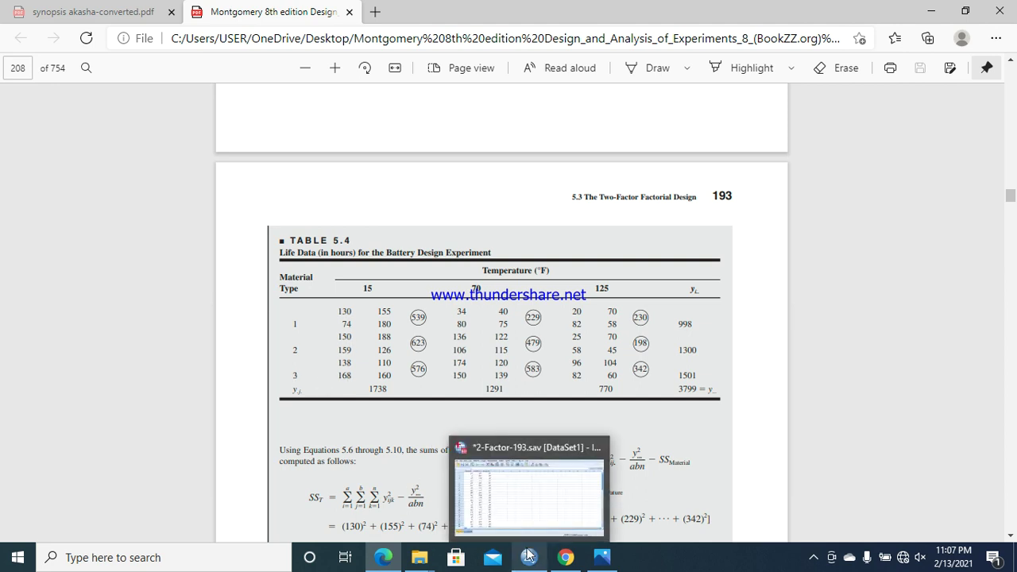
pyautogui.click(530, 513)
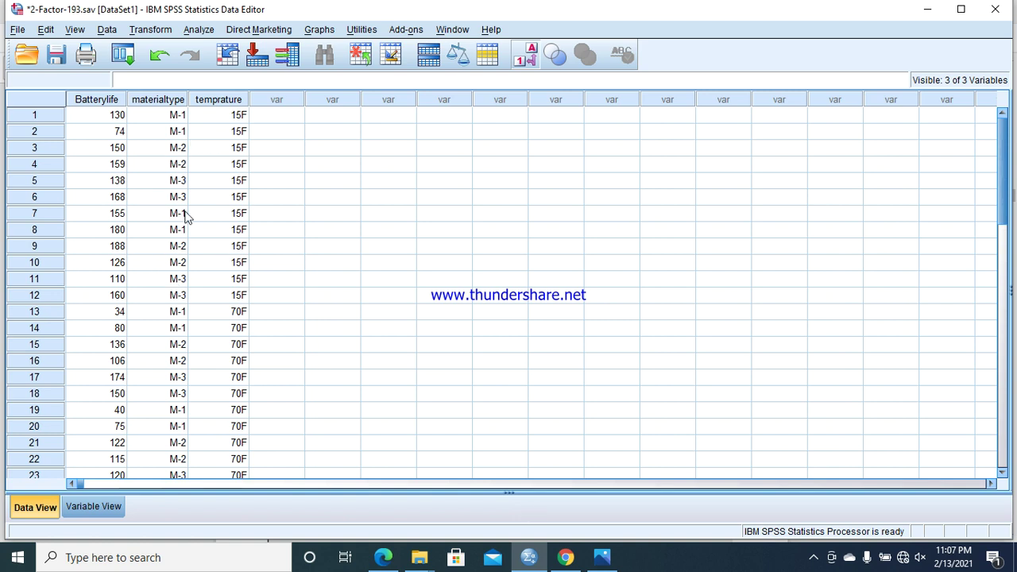
# Start a Univariate GLM with Batterylife as dependent and materialtype and temprature as fixed factors
pyautogui.click(199, 31)
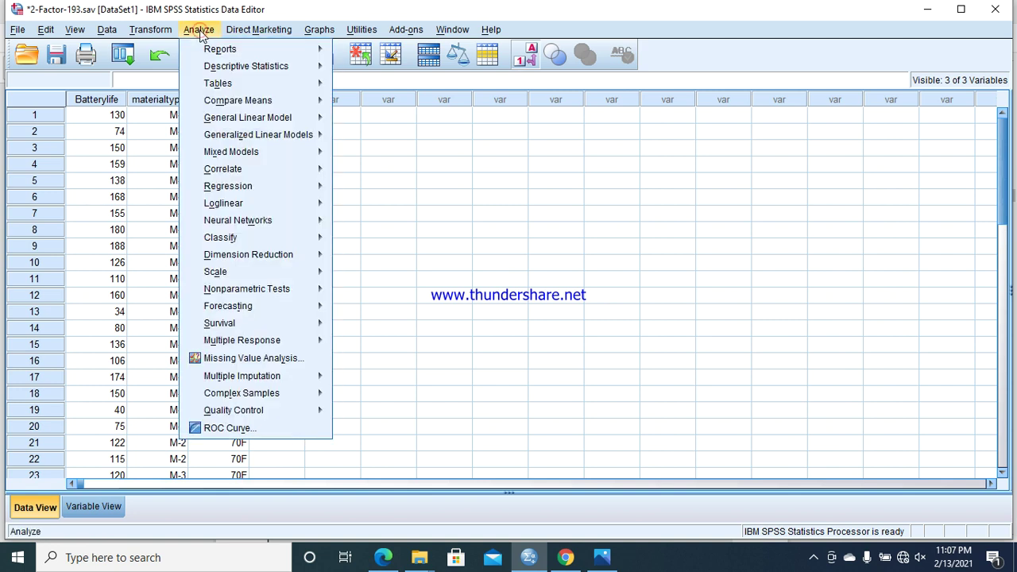
pyautogui.moveTo(247, 118)
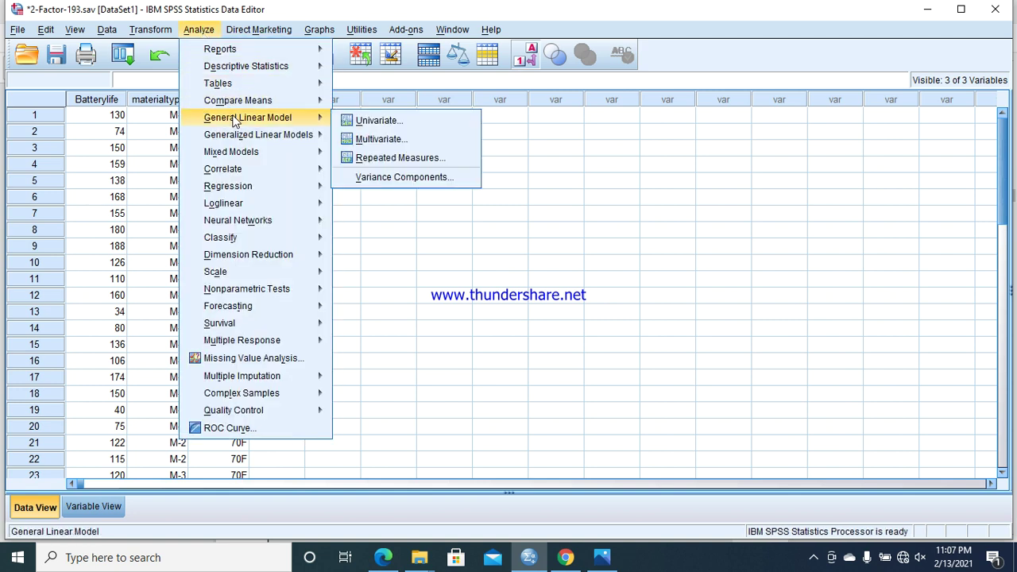
pyautogui.click(362, 121)
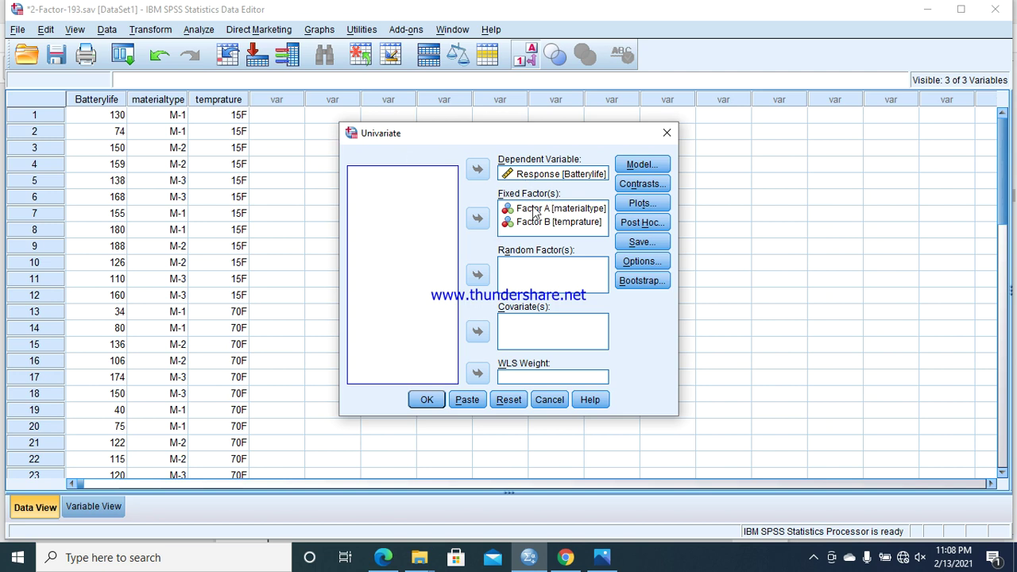
# Define a custom model with materialtype, temprature and their materialtype*temprature interaction term
pyautogui.click(642, 164)
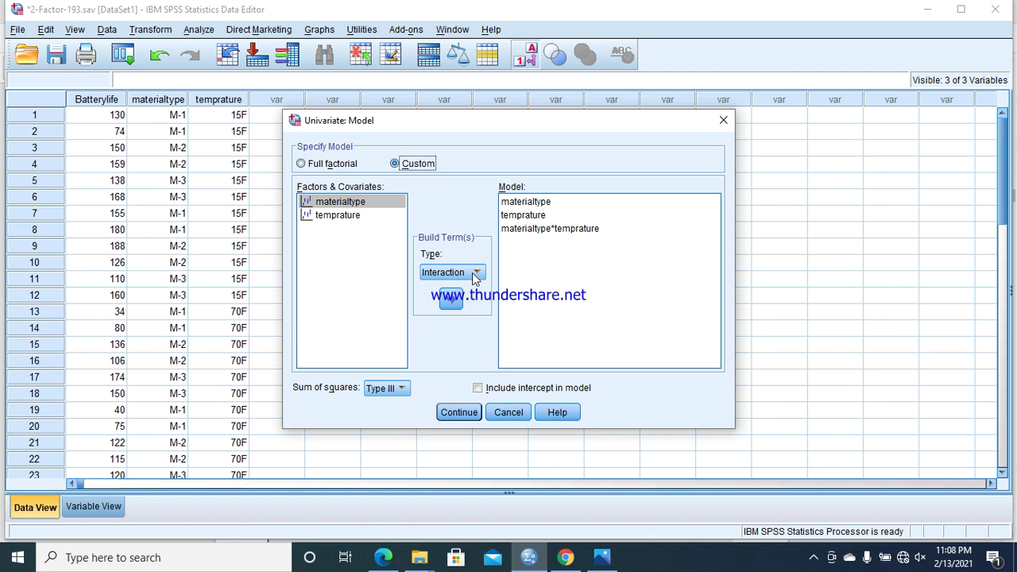
pyautogui.click(477, 273)
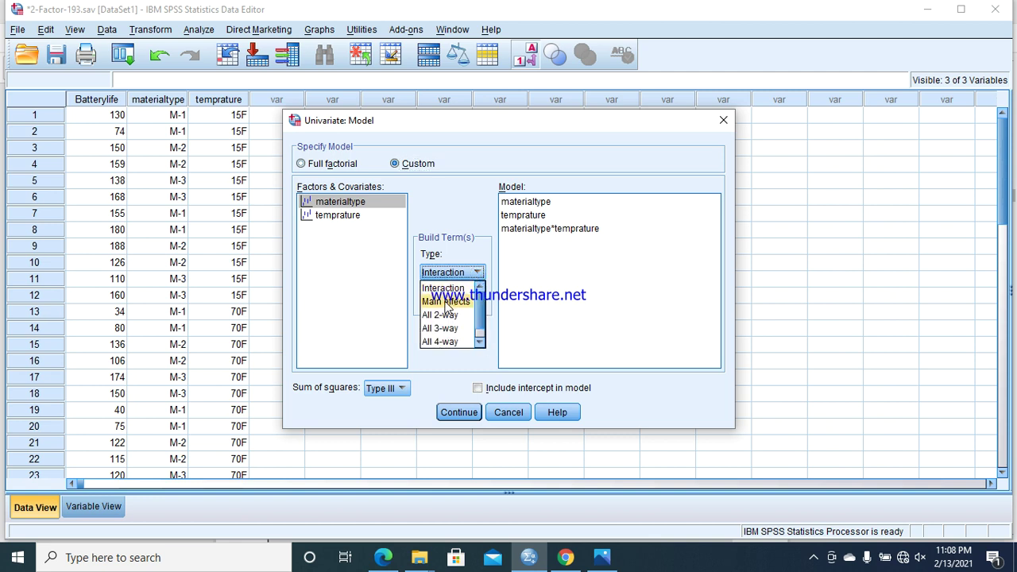
pyautogui.click(454, 289)
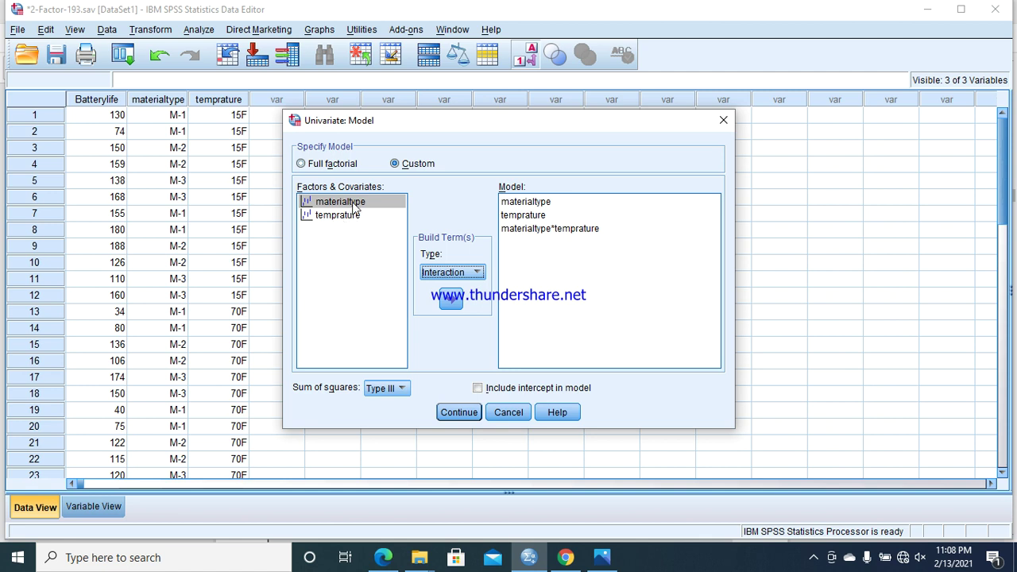
pyautogui.click(529, 229)
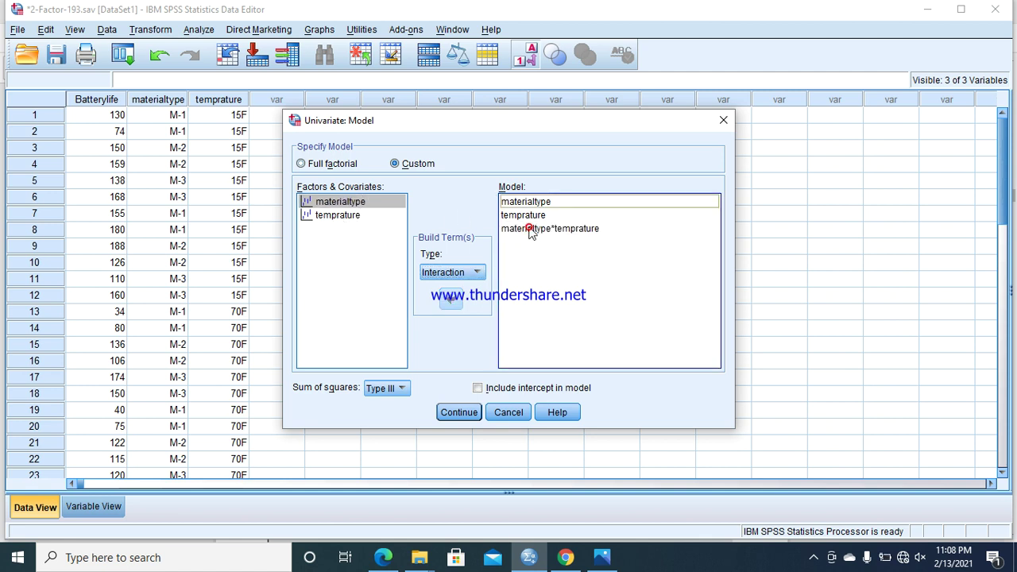
pyautogui.click(451, 299)
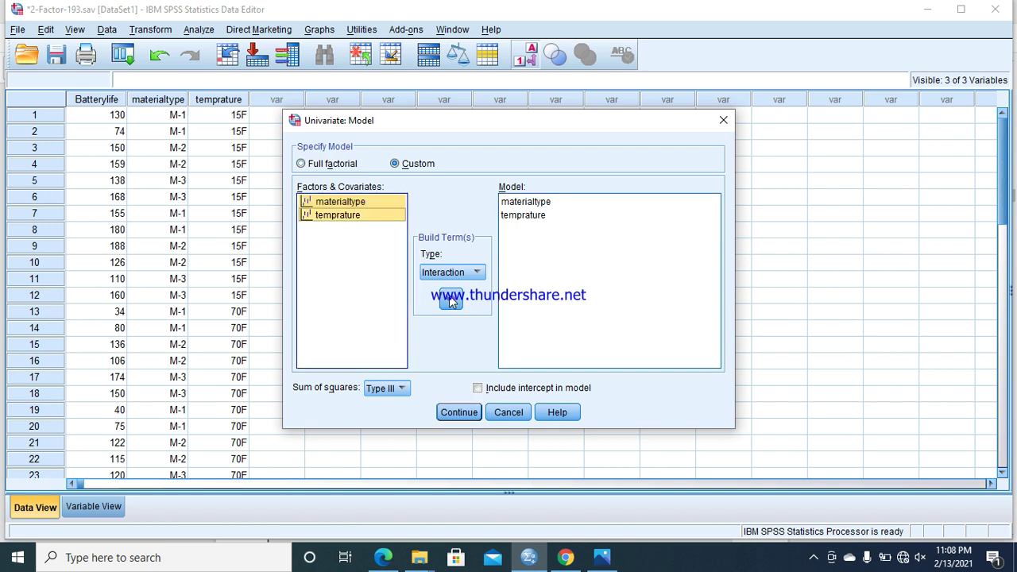
pyautogui.click(378, 228)
pyautogui.click(359, 204)
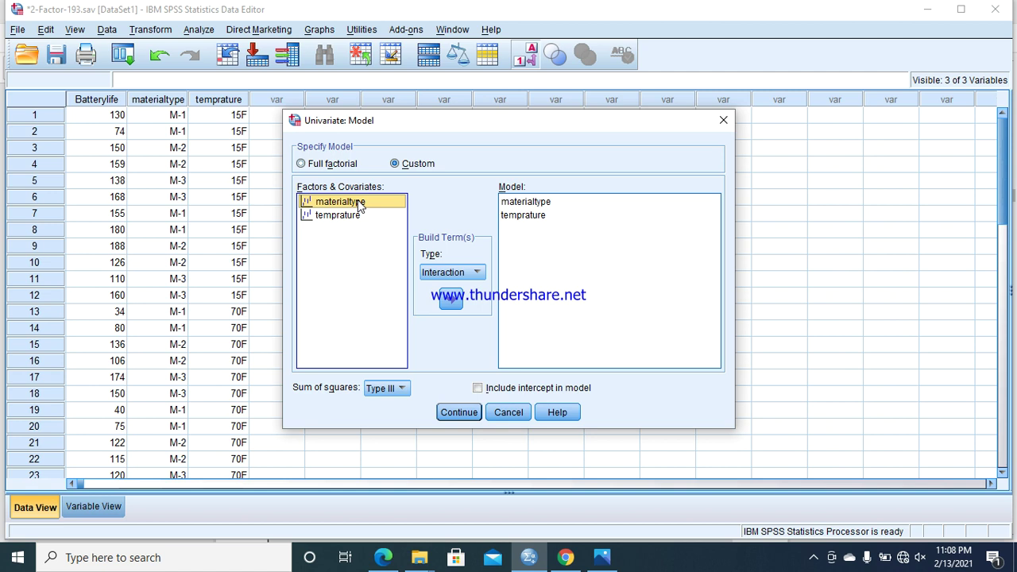
pyautogui.keyDown('shift'); pyautogui.click(356, 216); pyautogui.keyUp('shift')
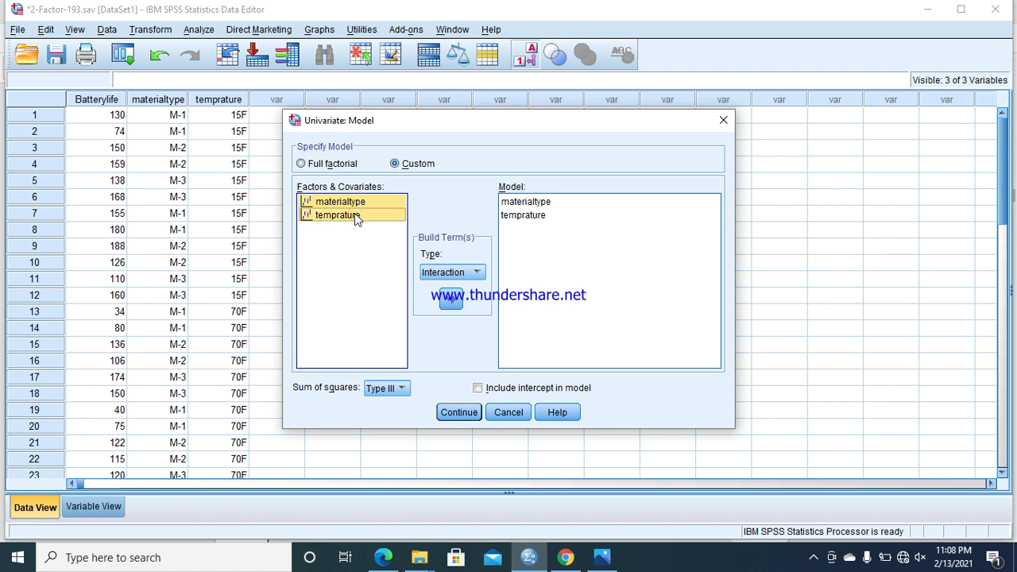
pyautogui.click(450, 300)
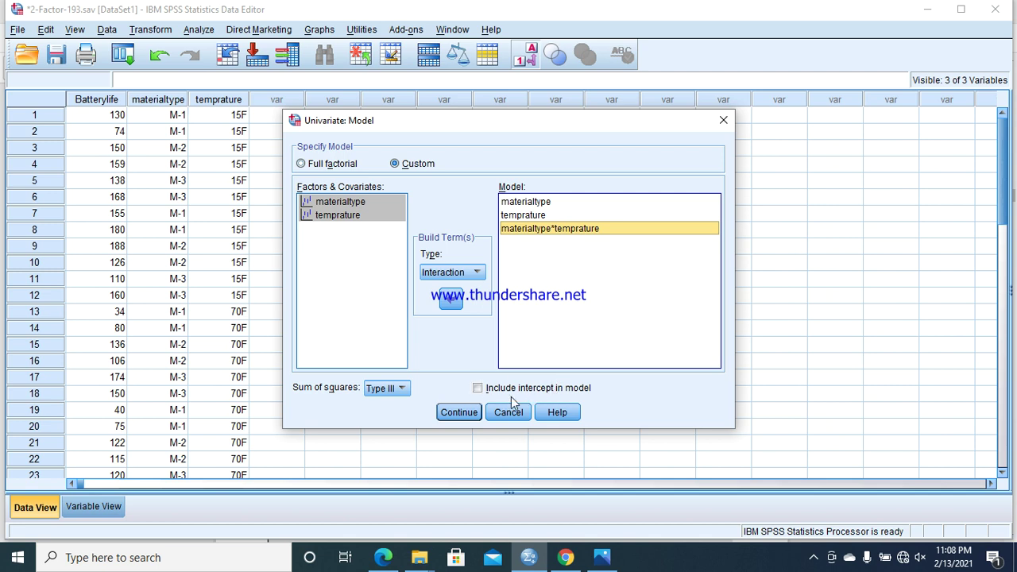
pyautogui.click(461, 412)
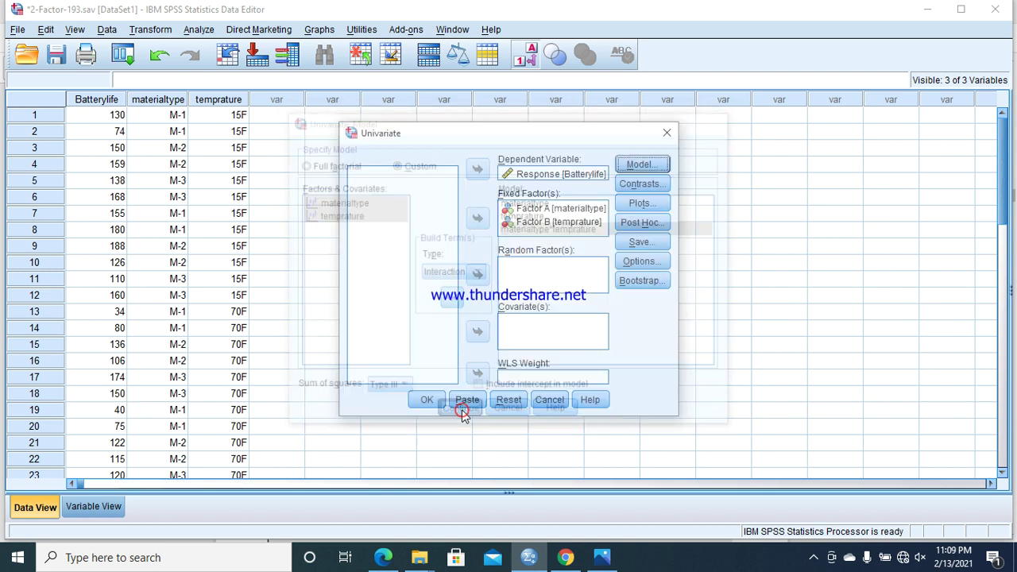
pyautogui.click(645, 204)
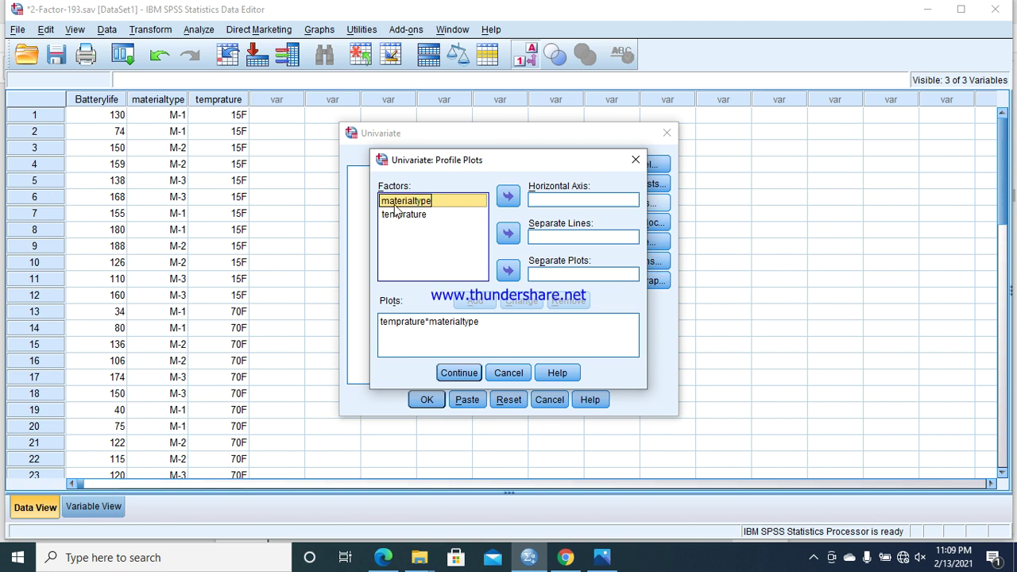
# Replace the profile plot with temprature on the horizontal axis and separate lines per materialtype
pyautogui.click(444, 331)
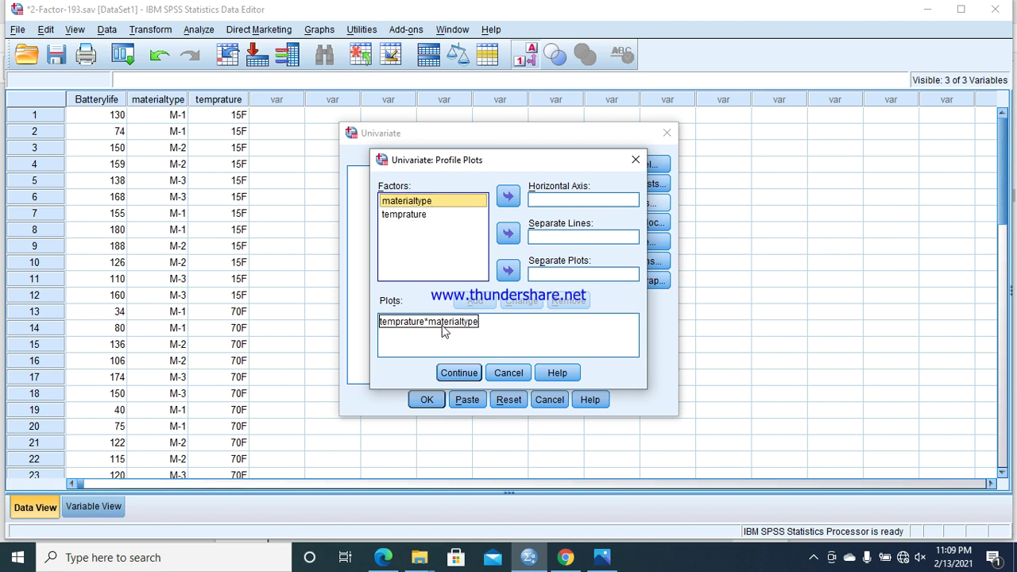
pyautogui.click(444, 331)
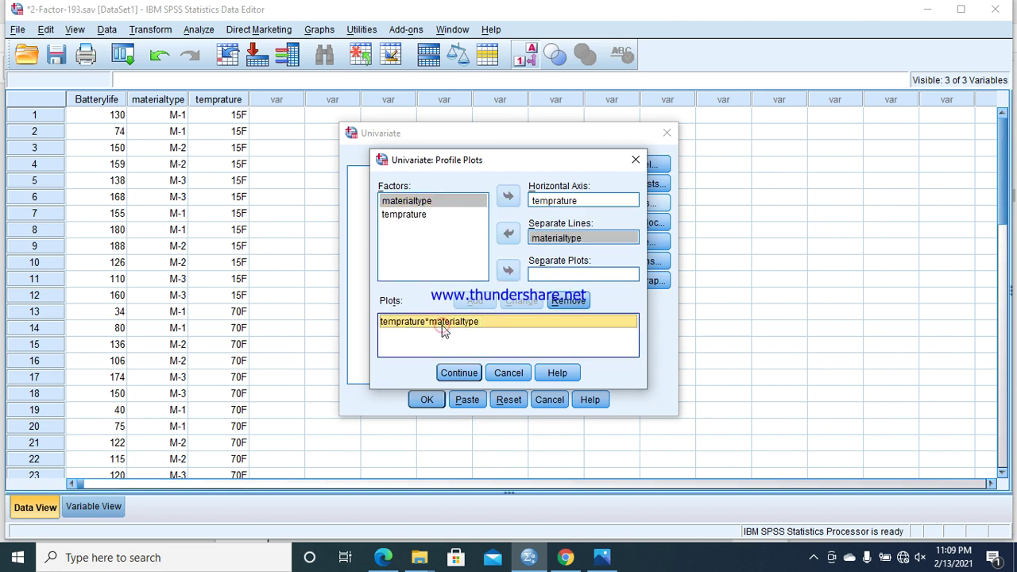
pyautogui.click(576, 305)
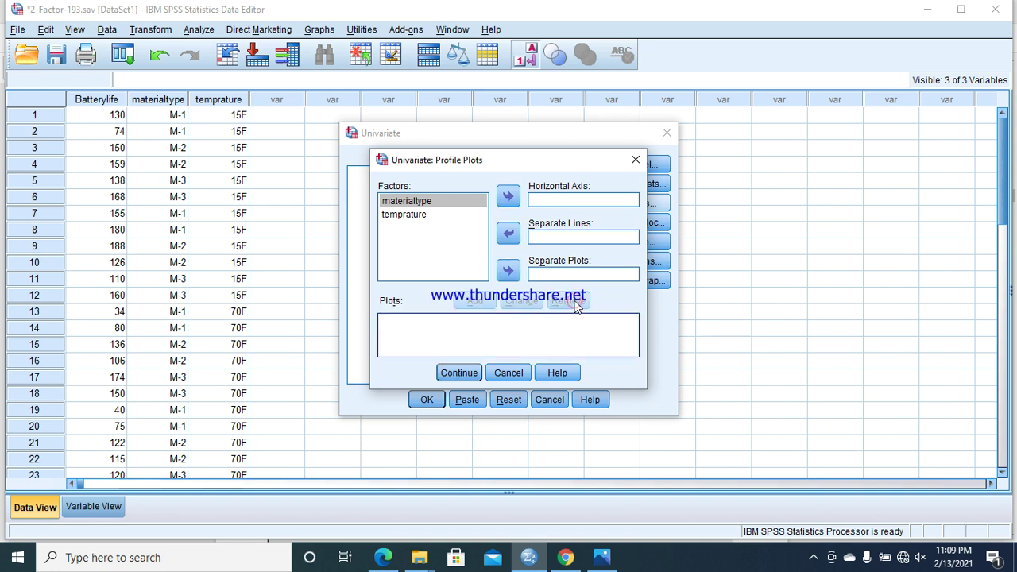
pyautogui.click(419, 215)
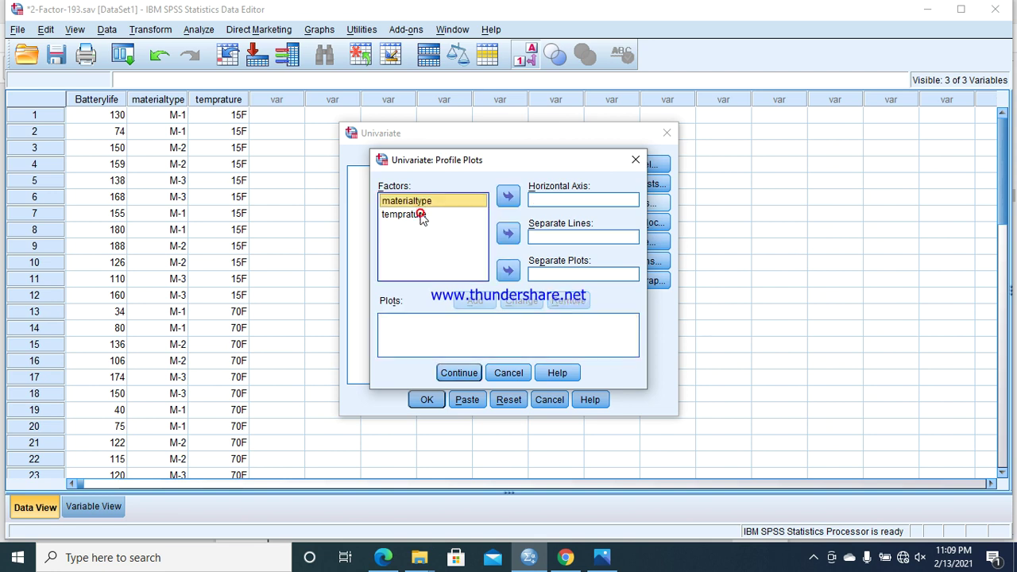
pyautogui.click(510, 198)
pyautogui.click(435, 203)
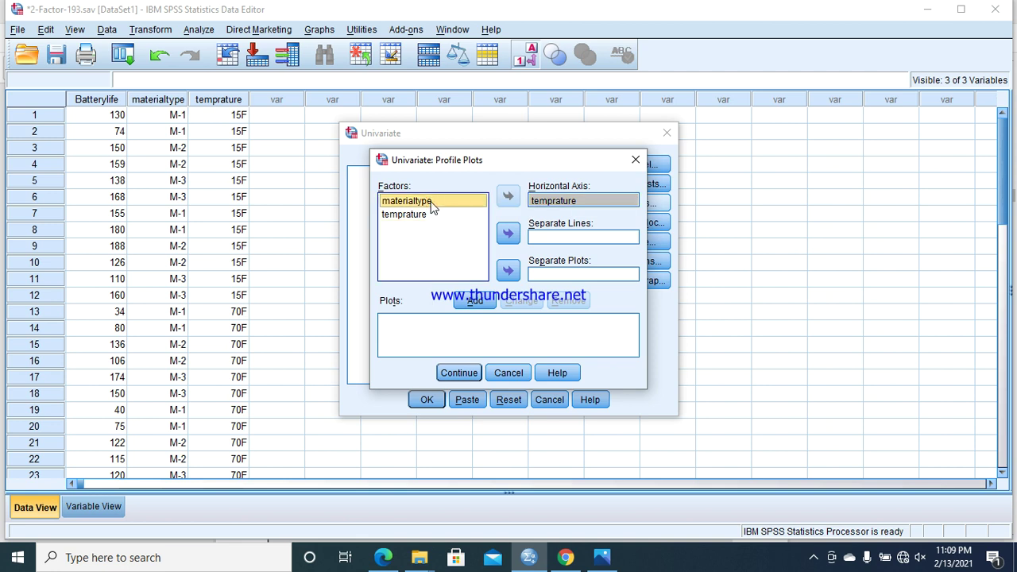
pyautogui.click(509, 234)
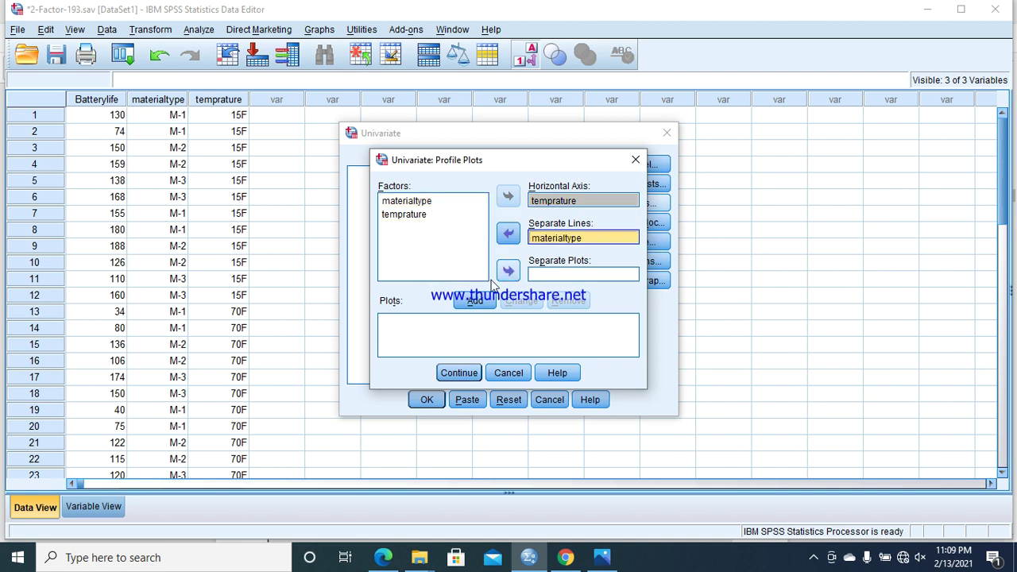
pyautogui.click(475, 302)
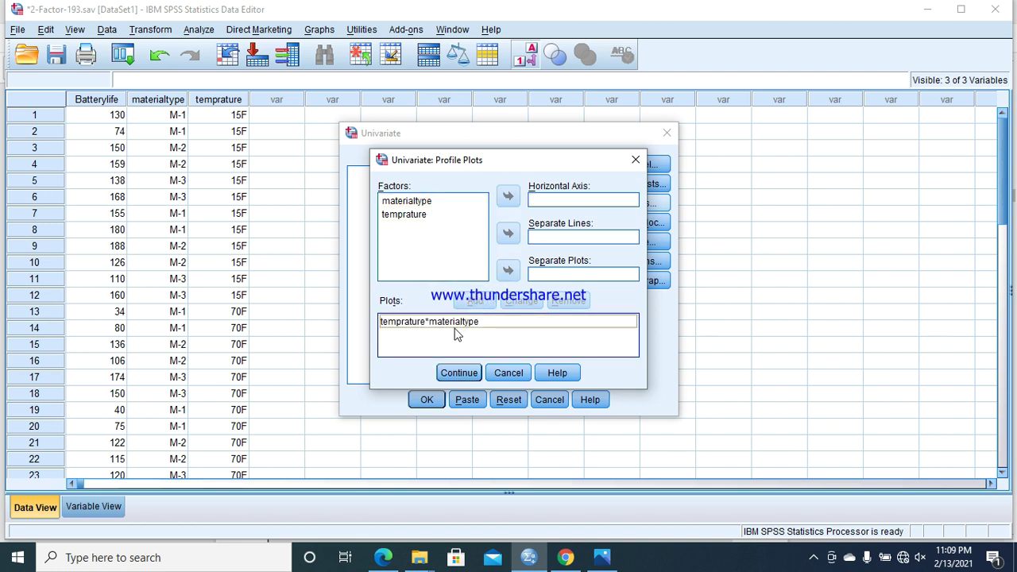
pyautogui.click(460, 374)
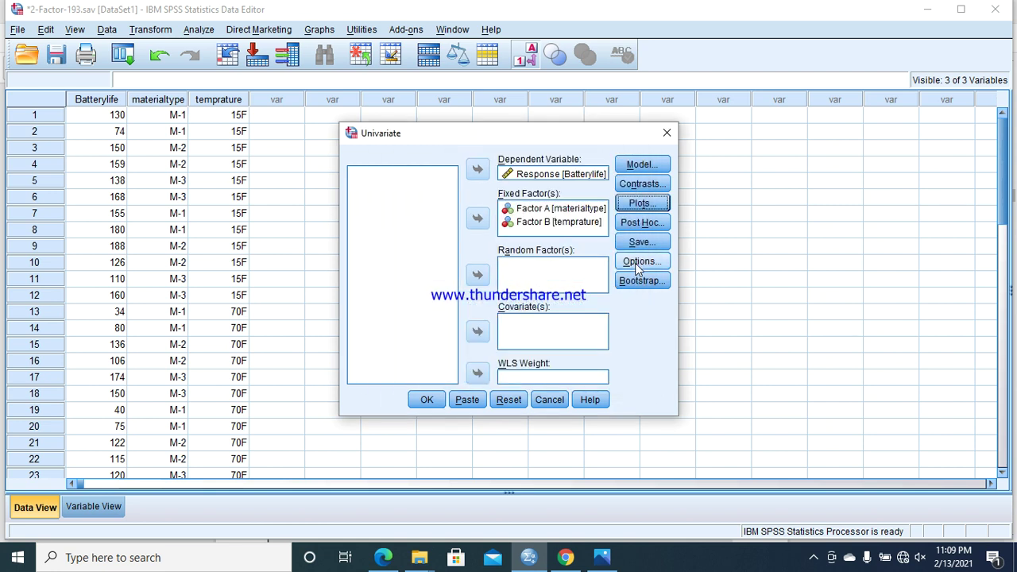
pyautogui.click(643, 263)
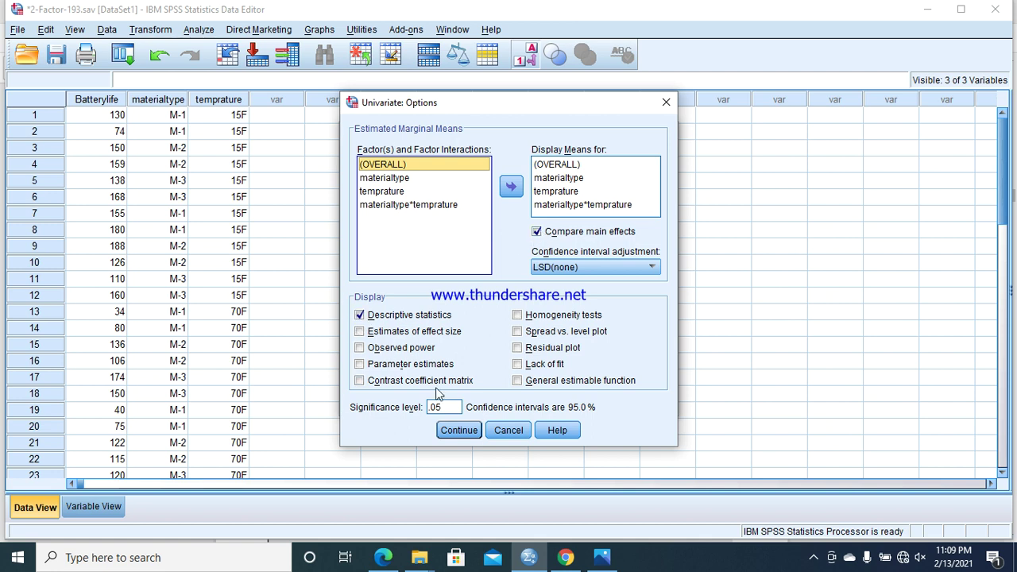
pyautogui.click(458, 430)
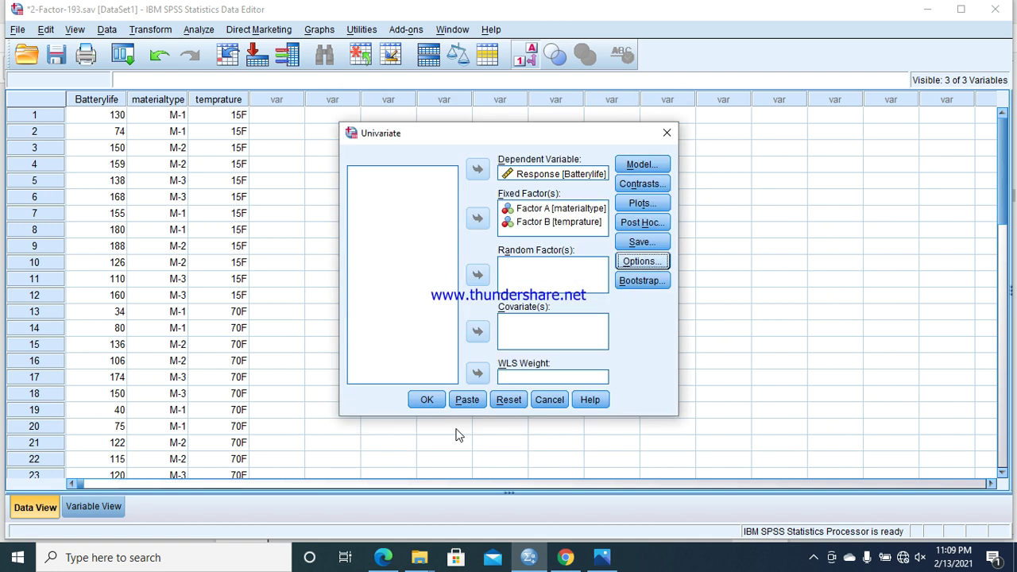
# Run the two-factor ANOVA and view Between-Subjects Effects, showing the interaction p = .019
pyautogui.click(427, 401)
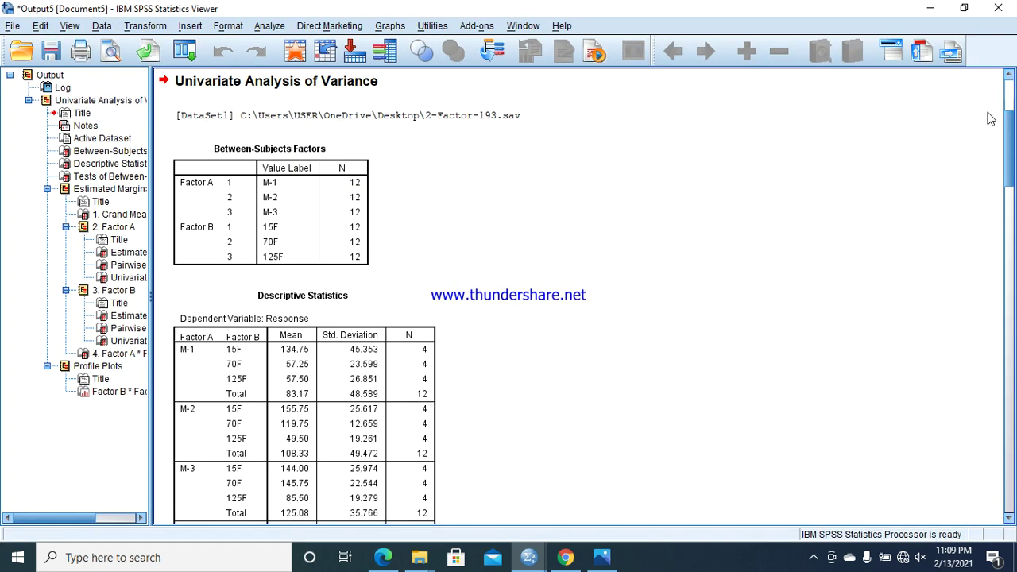
pyautogui.click(1009, 518)
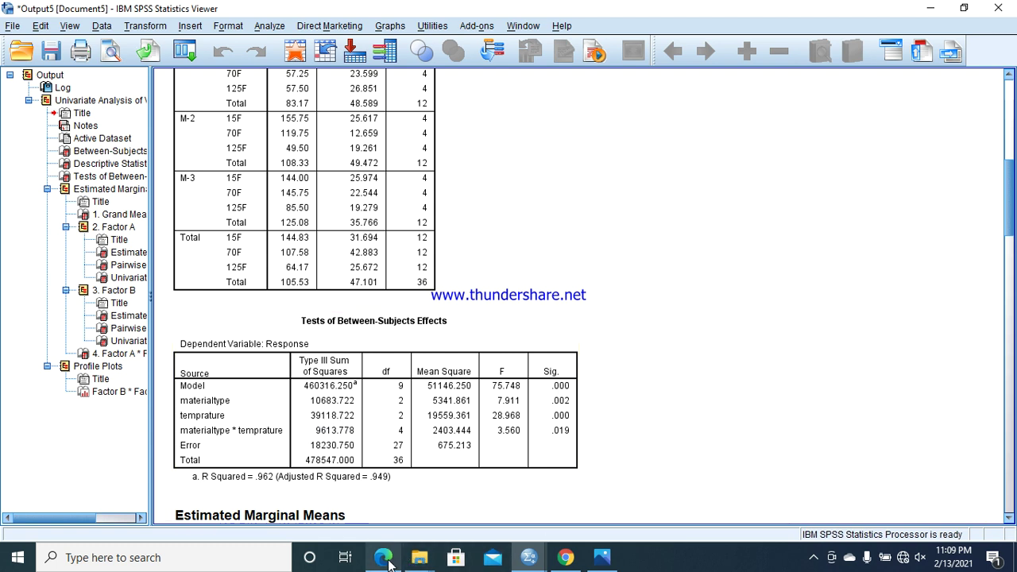
# Compare against the textbook's Table 5.5 ANOVA in Edge, then return to the SPSS output
pyautogui.moveTo(383, 558)
pyautogui.click(369, 514)
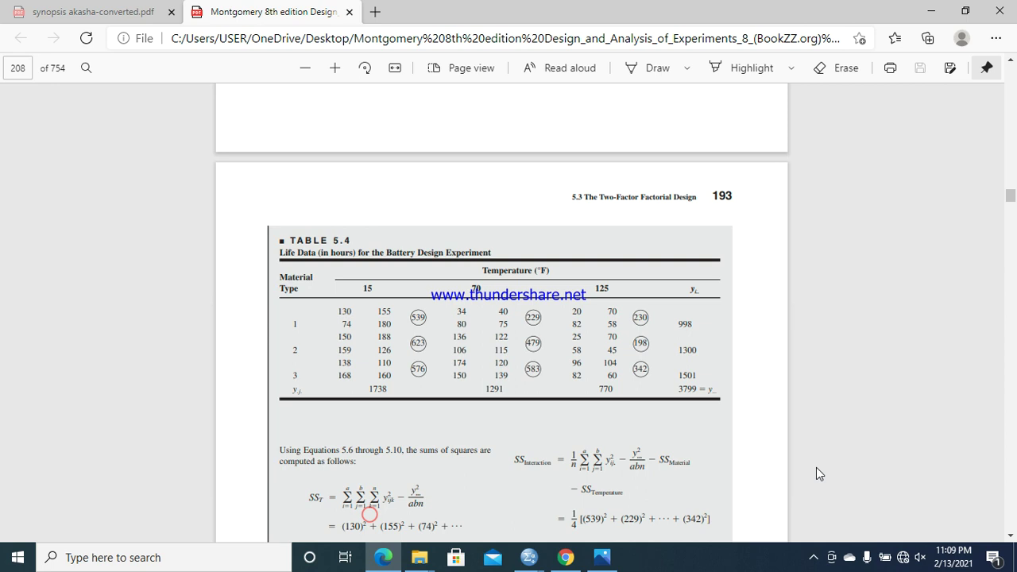
pyautogui.scroll(-5, 1008, 537)
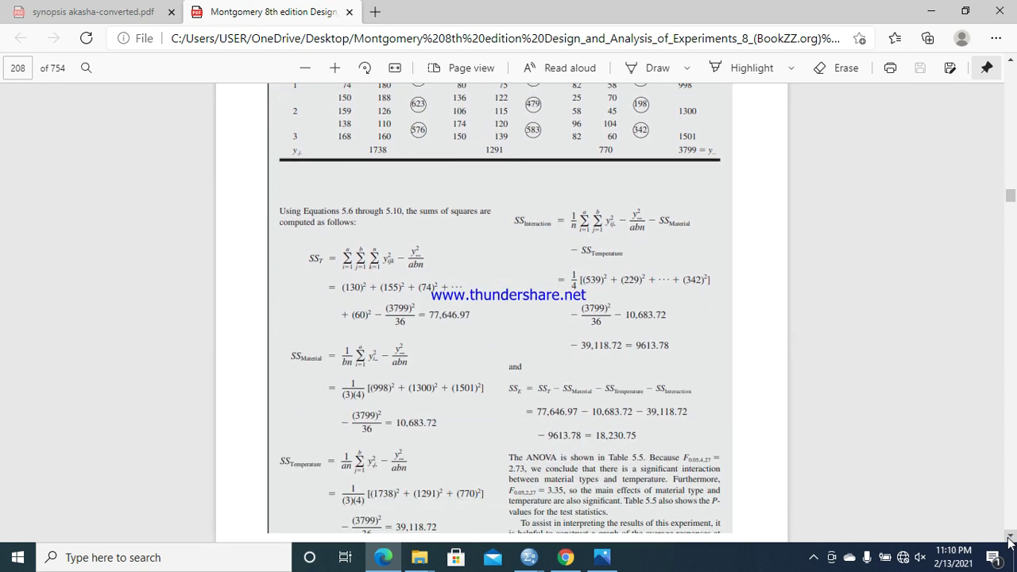
pyautogui.scroll(-5, 1007, 537)
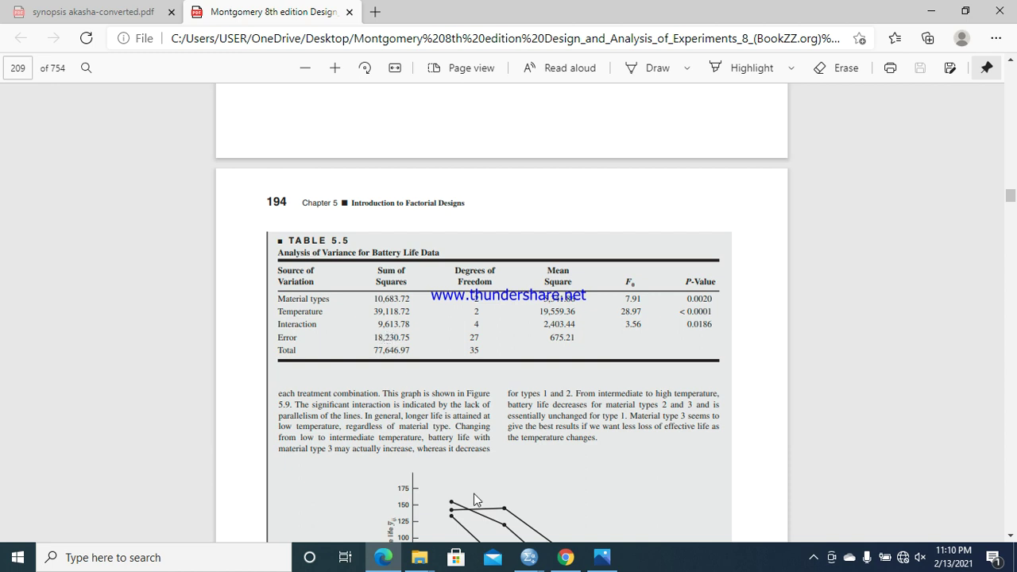
pyautogui.moveTo(528, 557)
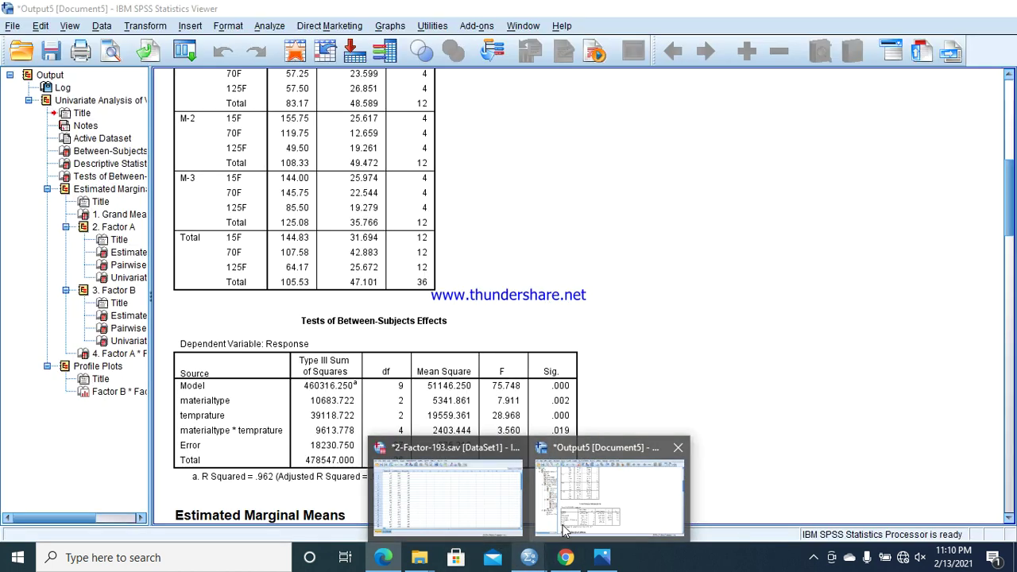
pyautogui.click(555, 530)
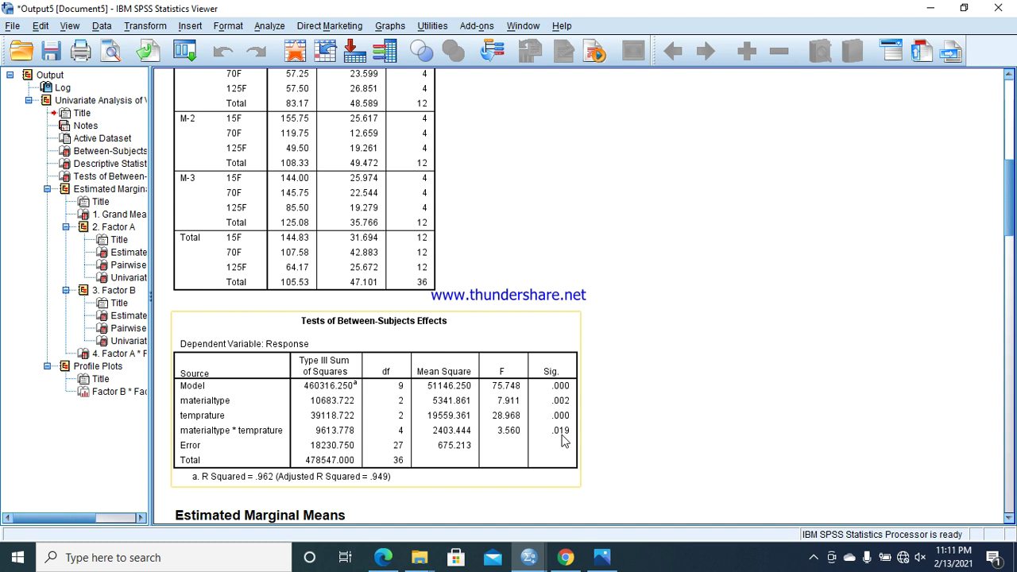
# Scroll past the Factor A, Factor B and interaction tables to show the full profile plot
pyautogui.click(648, 490)
pyautogui.click(569, 454)
pyautogui.click(617, 475)
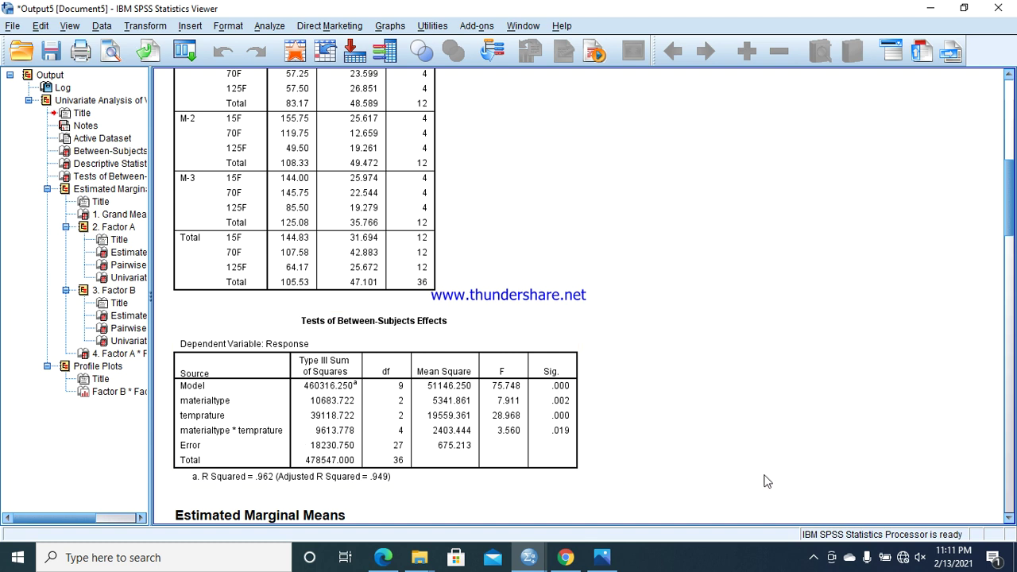
pyautogui.click(1009, 518)
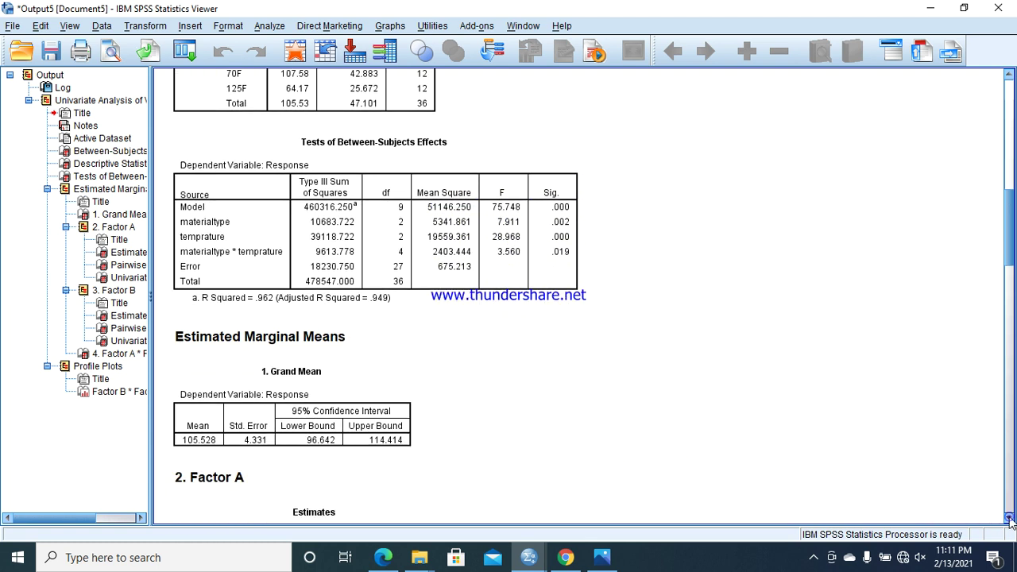
pyautogui.click(1009, 518)
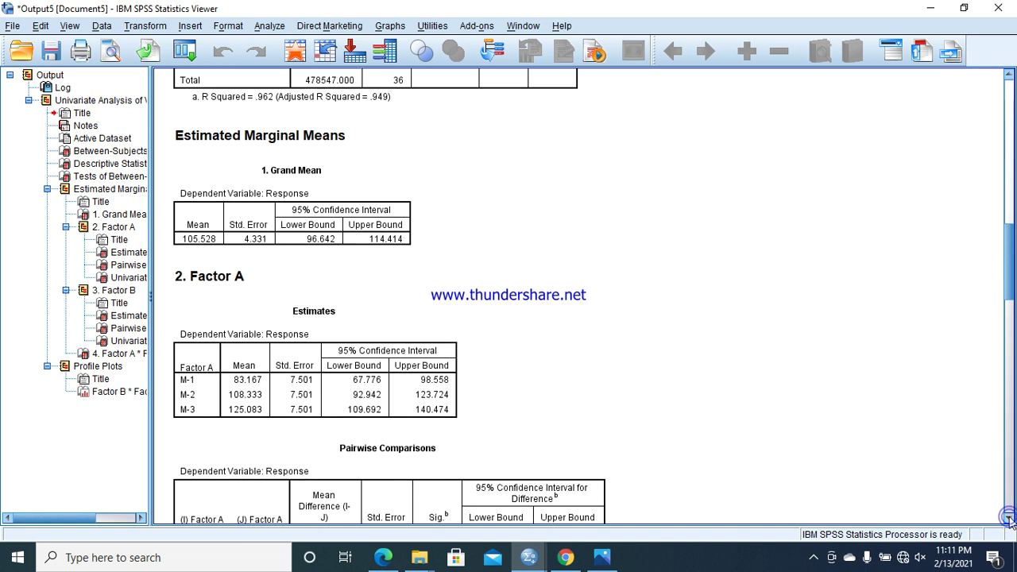
pyautogui.click(1009, 518)
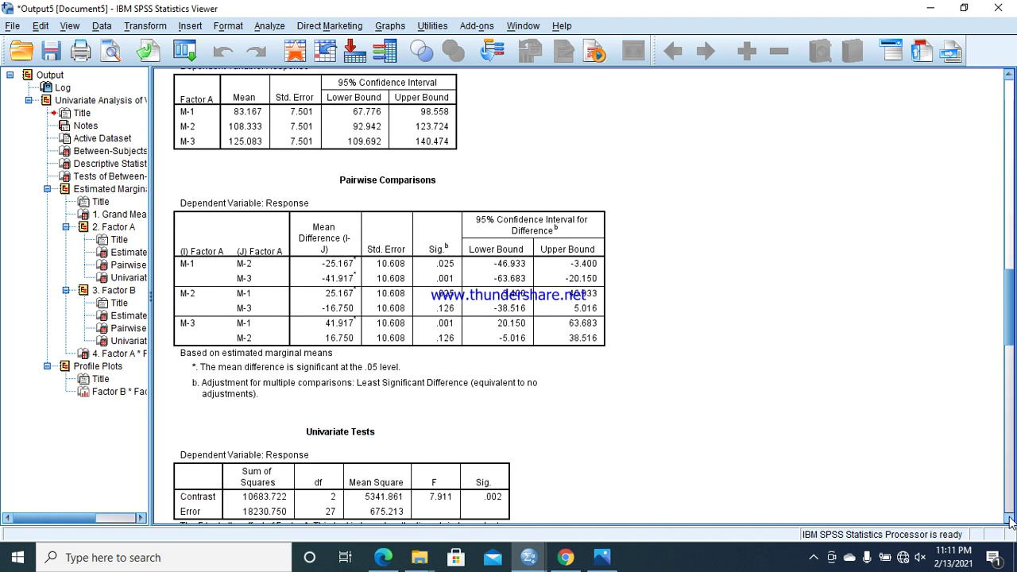
pyautogui.click(1009, 518)
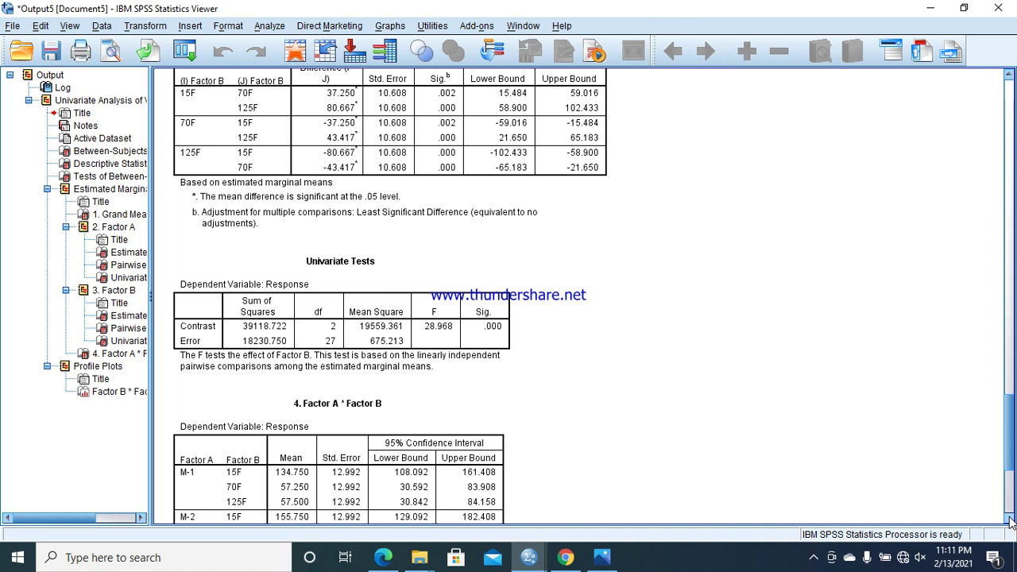
pyautogui.click(1010, 519)
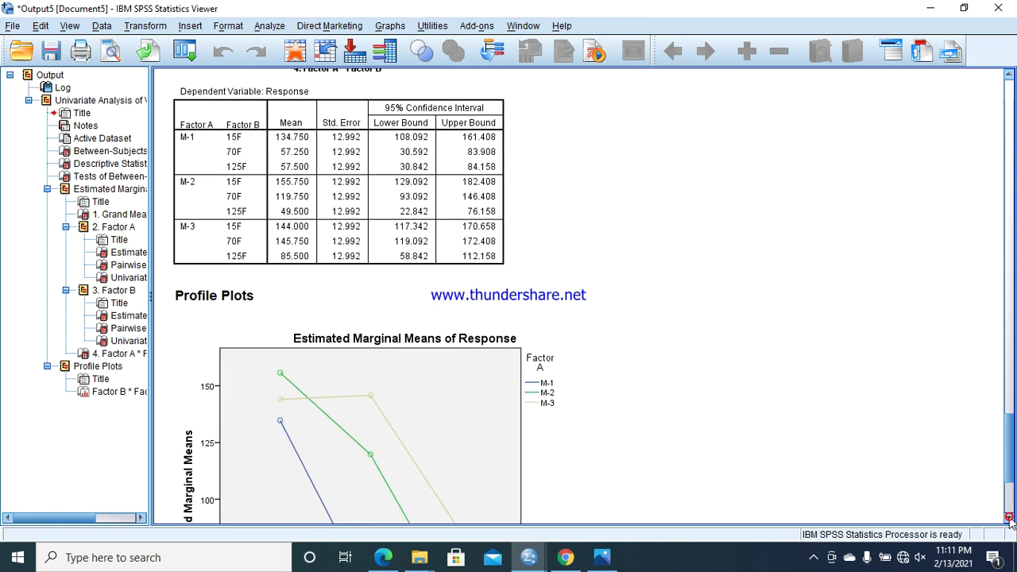
pyautogui.click(1009, 518)
pyautogui.click(585, 331)
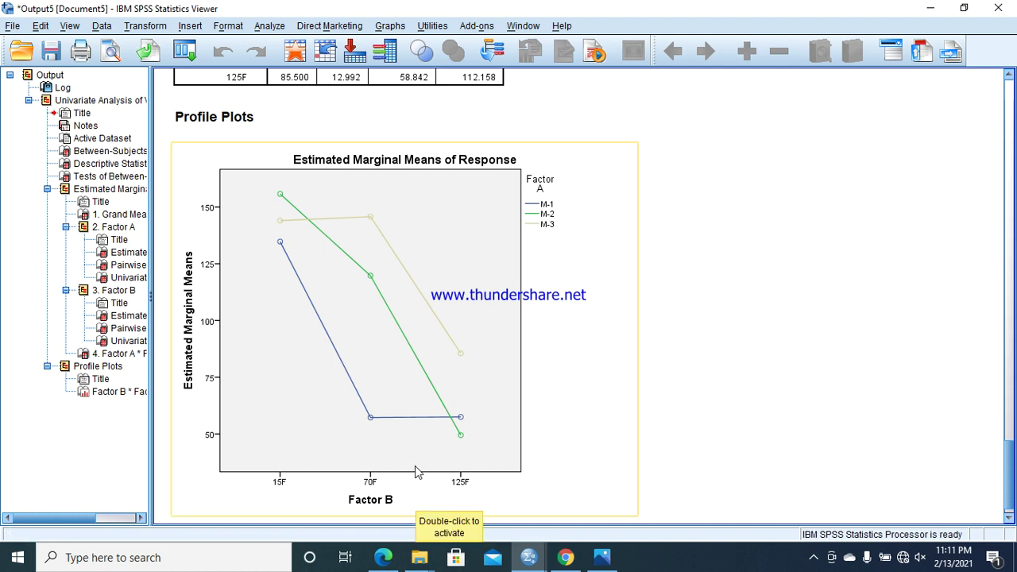
pyautogui.moveTo(382, 557)
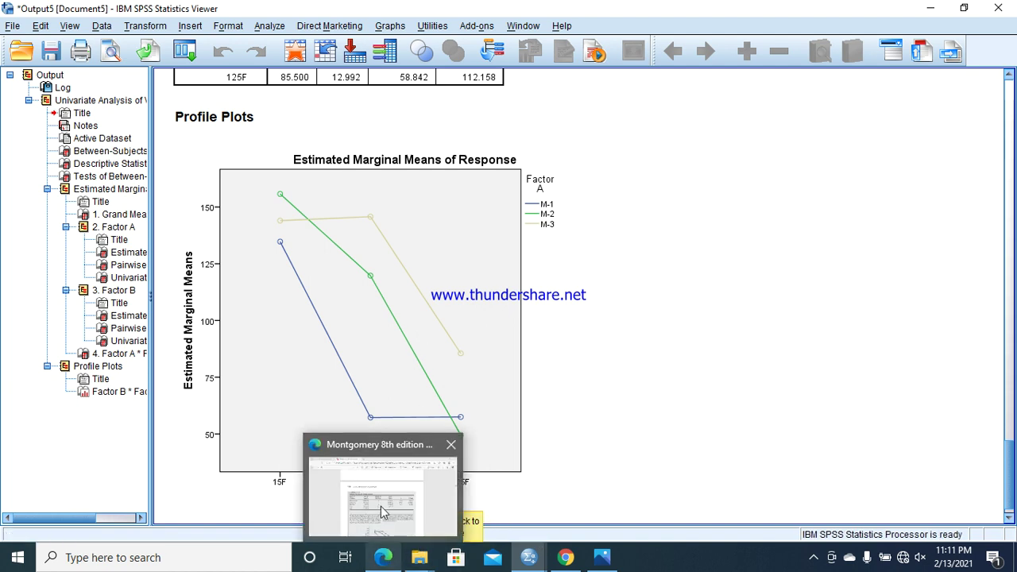
# Compare the textbook's Figure 5.9 material type–temperature plot in Edge with the SPSS profile plot
pyautogui.click(386, 509)
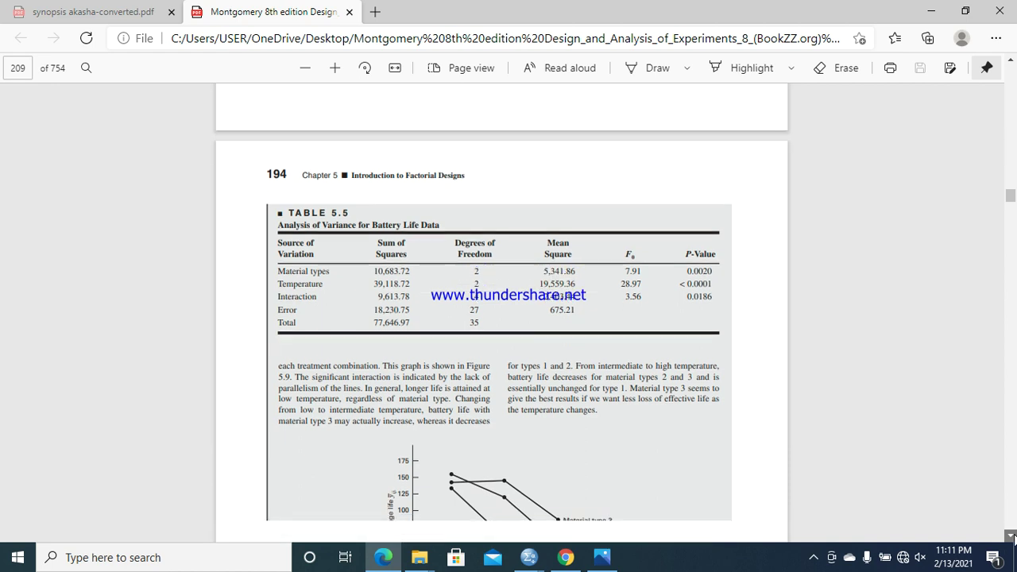
pyautogui.click(1012, 536)
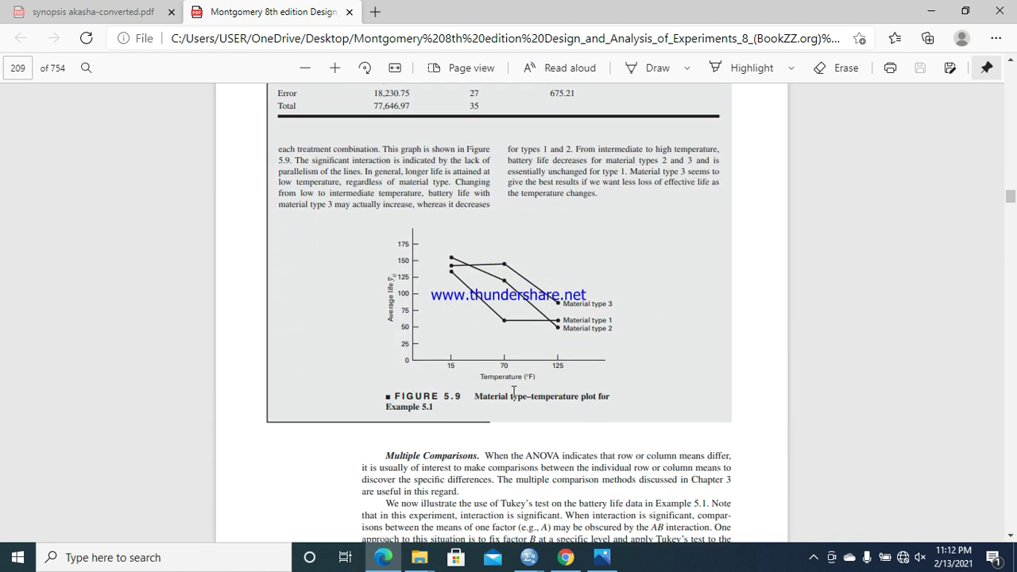
pyautogui.moveTo(528, 557)
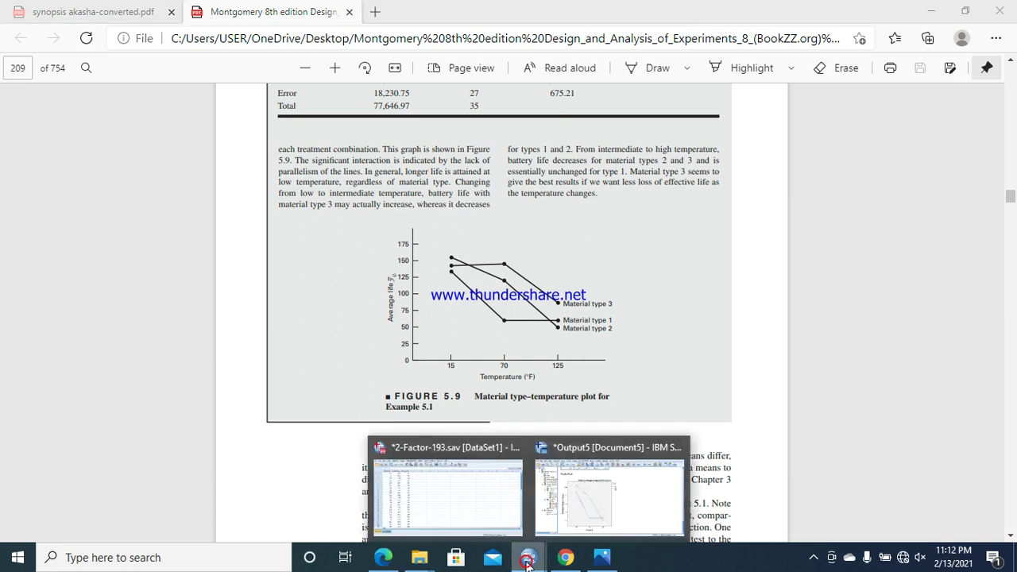
pyautogui.click(572, 528)
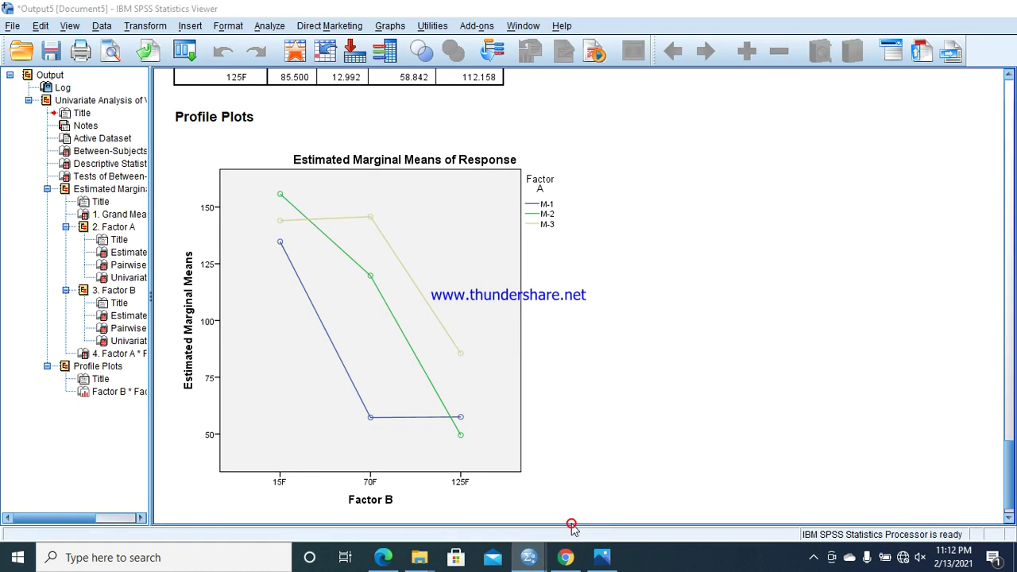
pyautogui.click(812, 560)
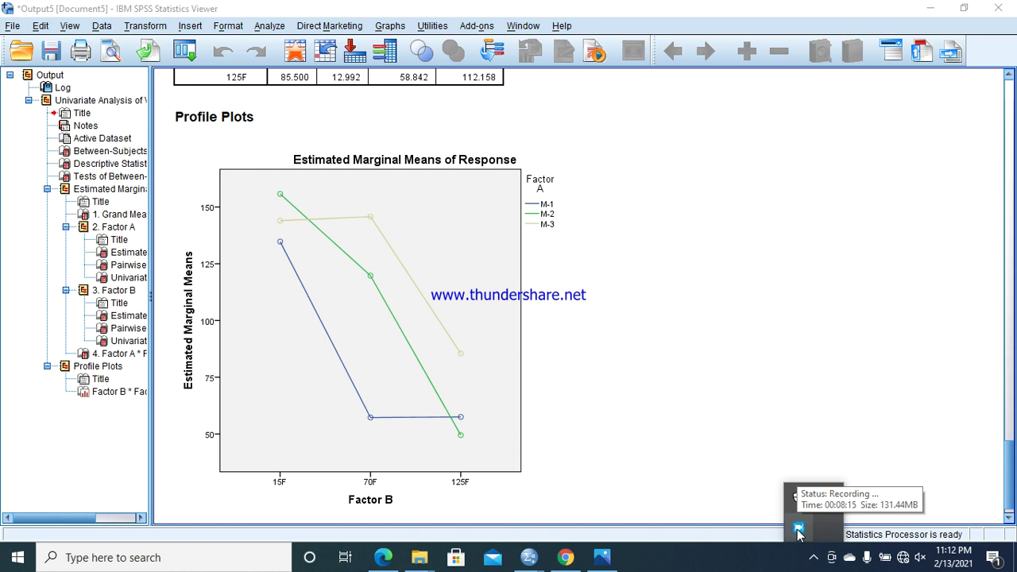
pyautogui.click(798, 529)
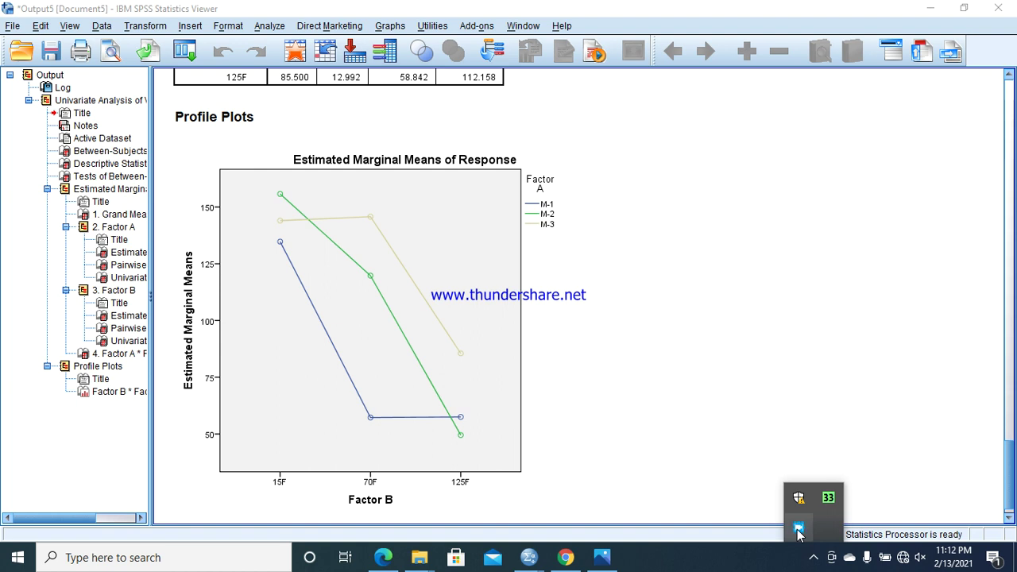
pyautogui.rightClick(799, 532)
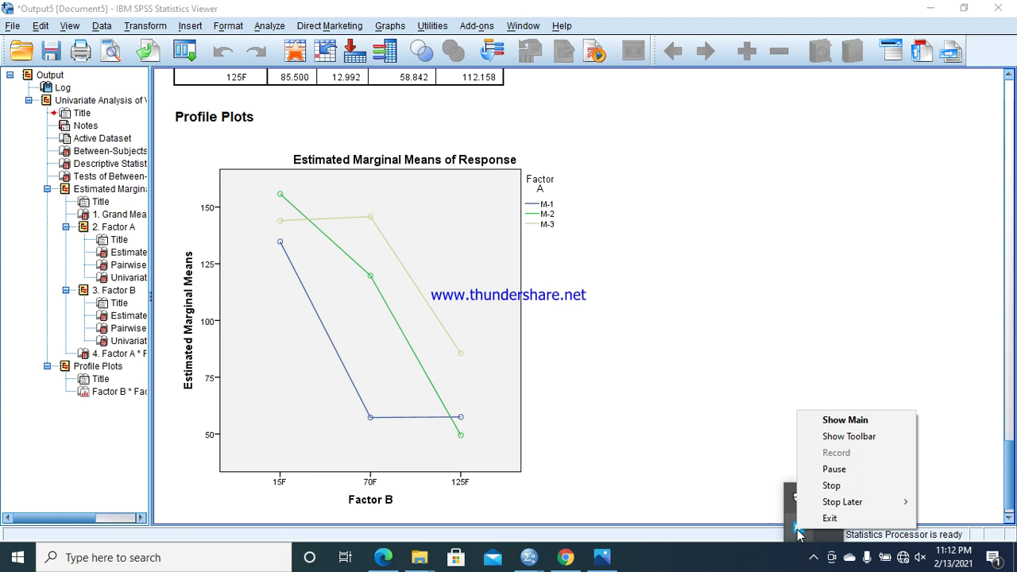